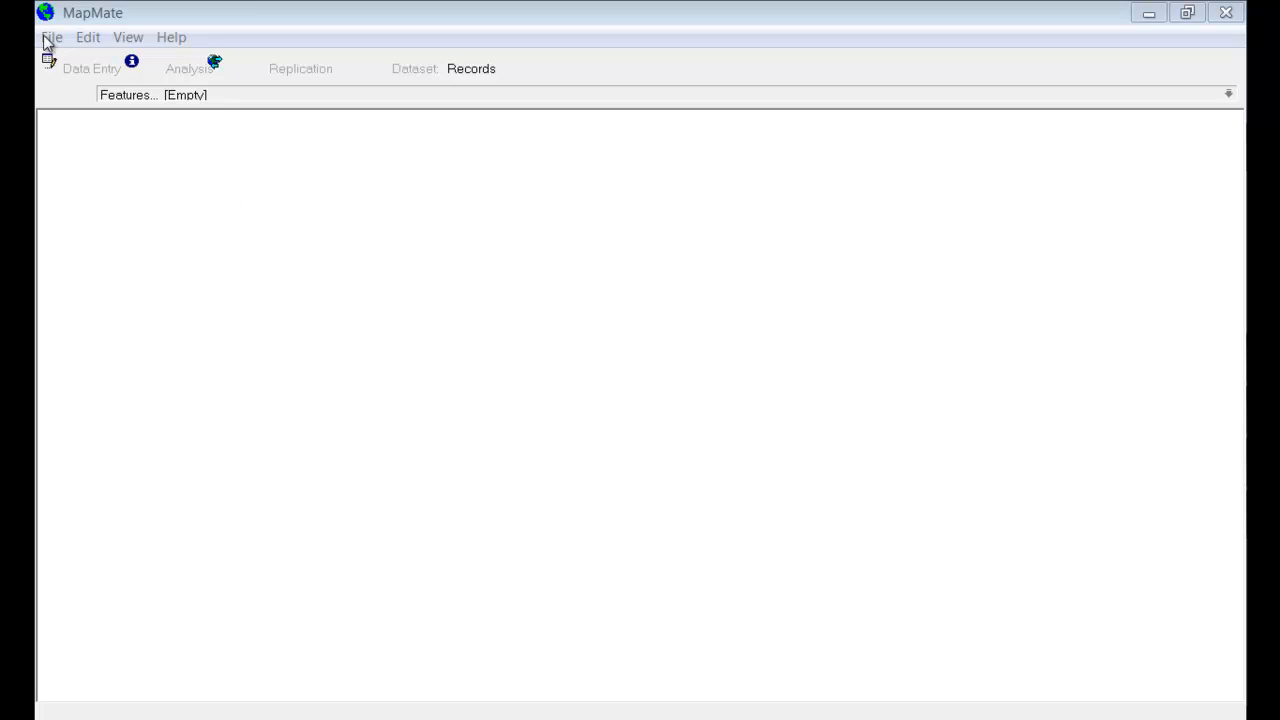
Load plant data for import - test.txt into the tab-text Generic Importer, test it, and dismiss the header-row error.
left_click(50, 38)
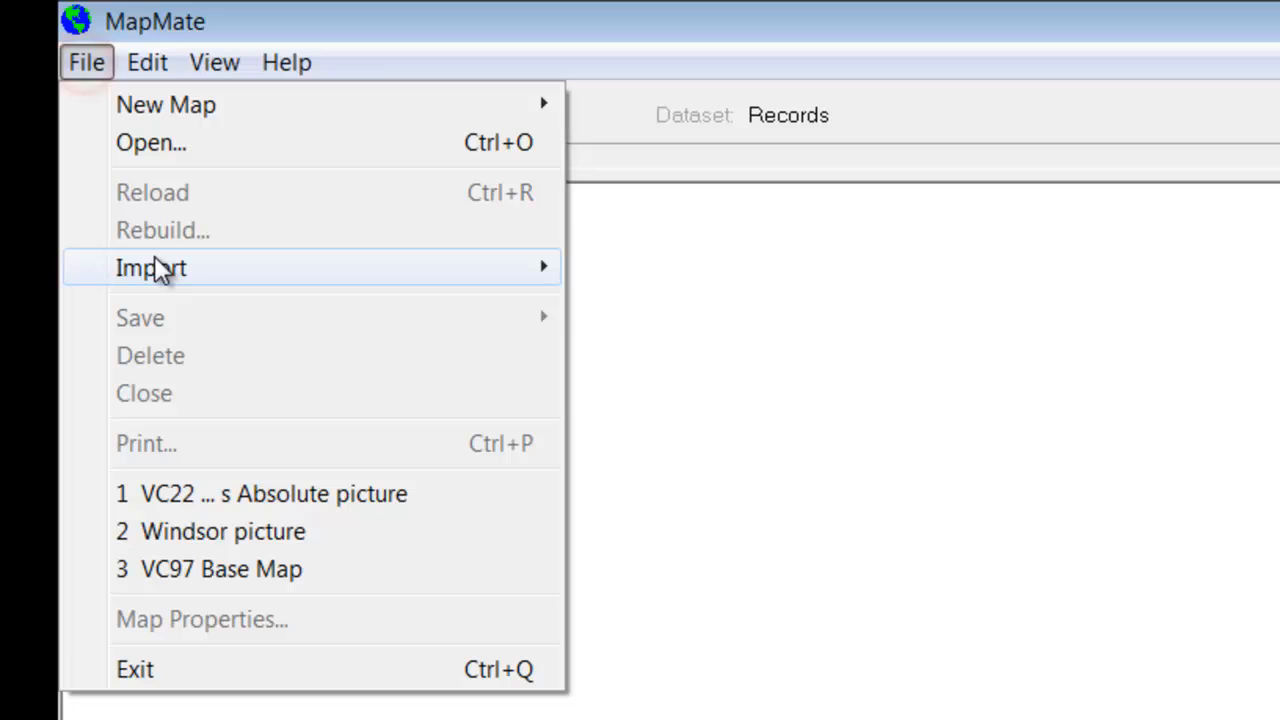
left_click(158, 268)
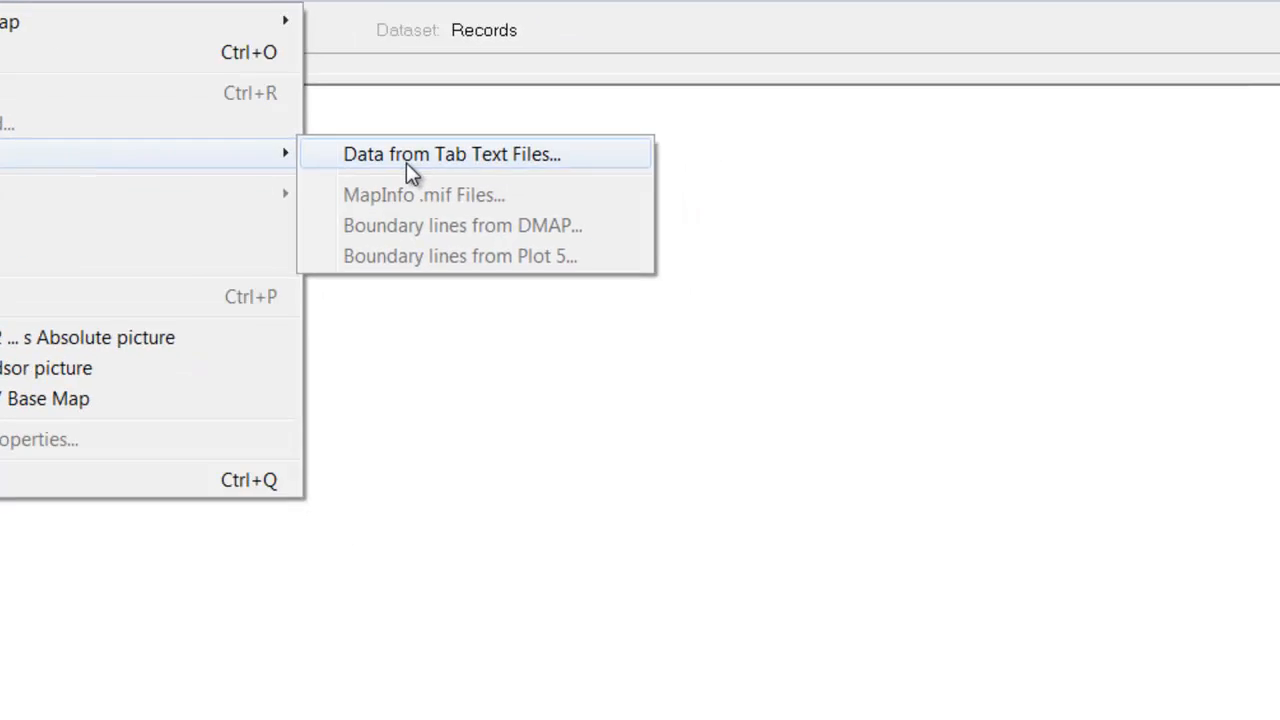
left_click(408, 162)
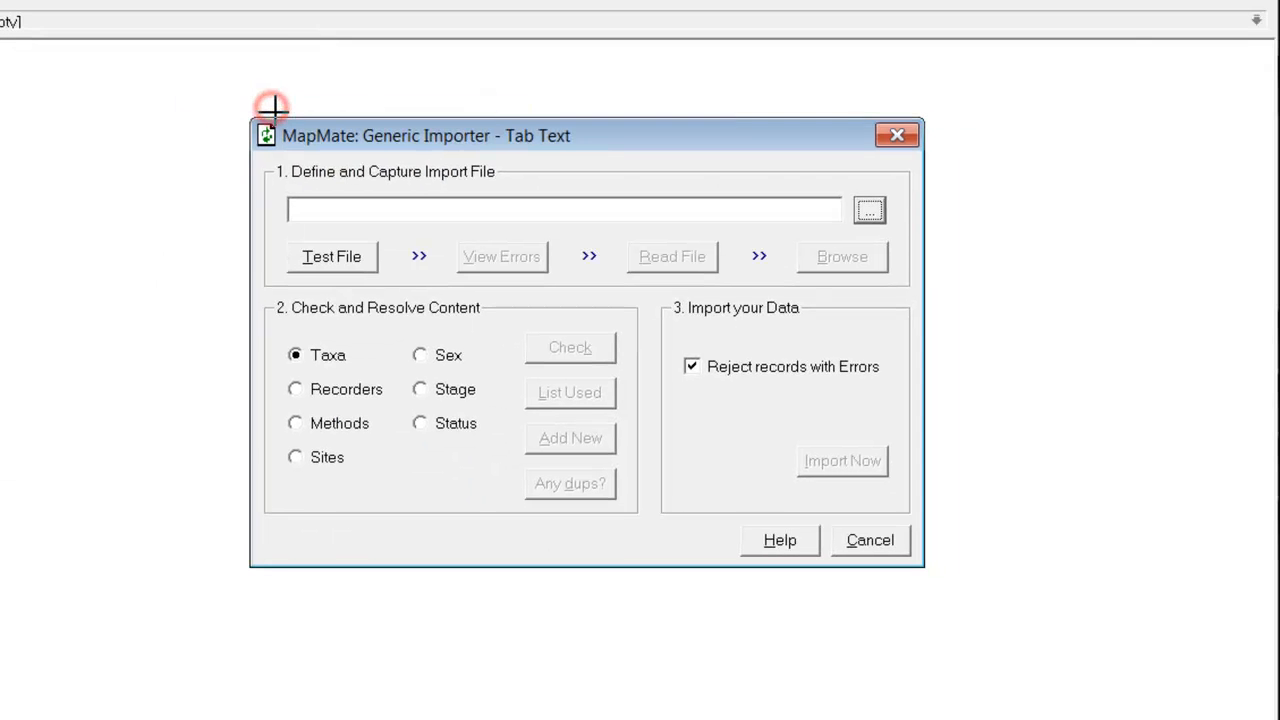
left_click(868, 213)
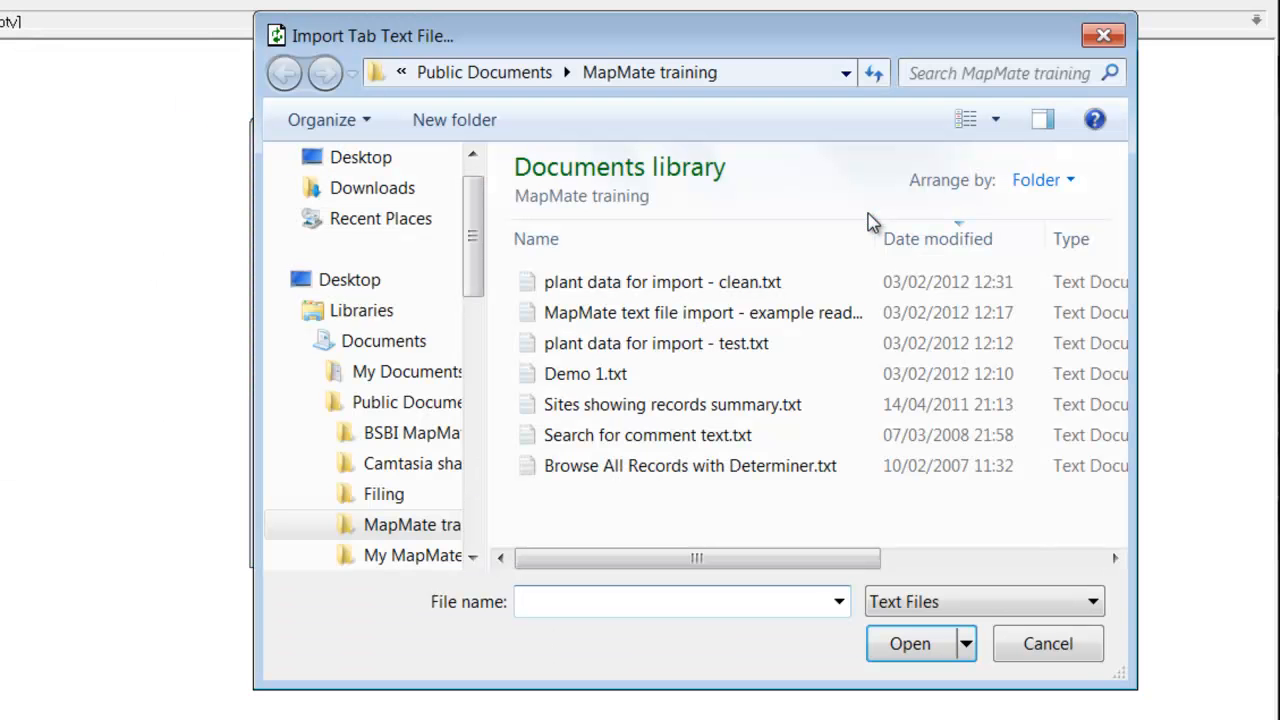
left_click(673, 345)
double_click(673, 345)
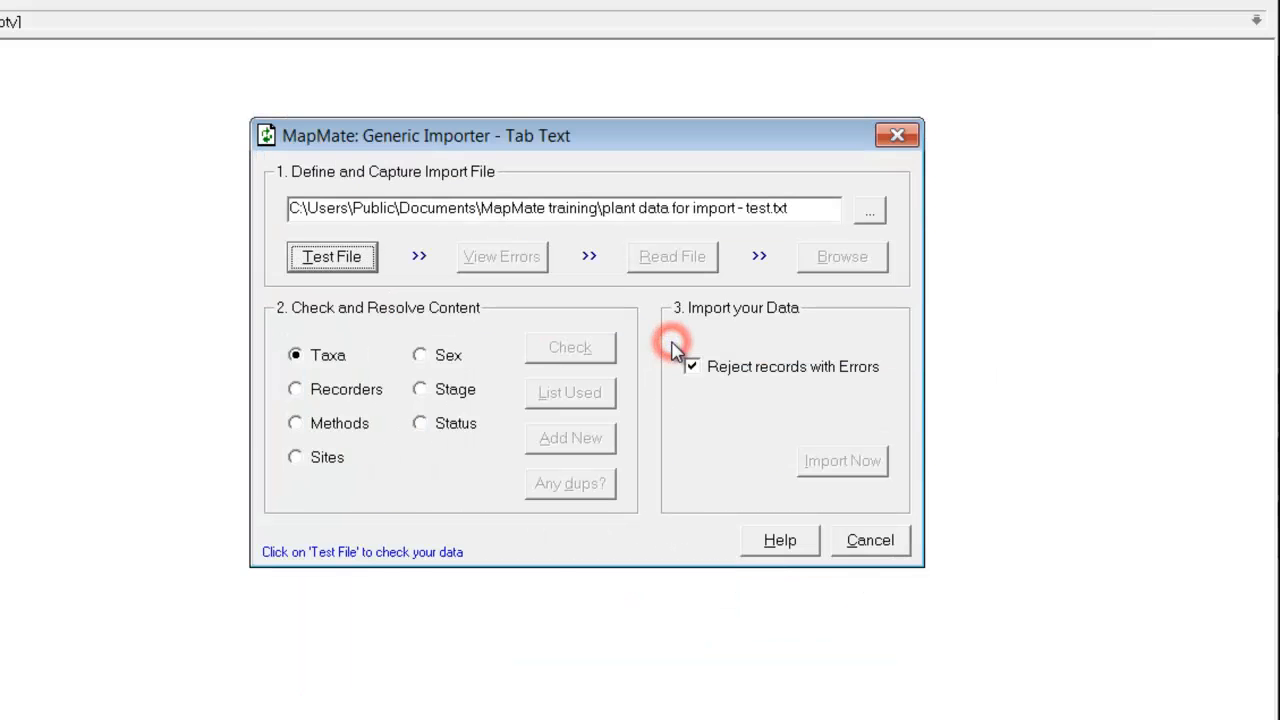
left_click(338, 260)
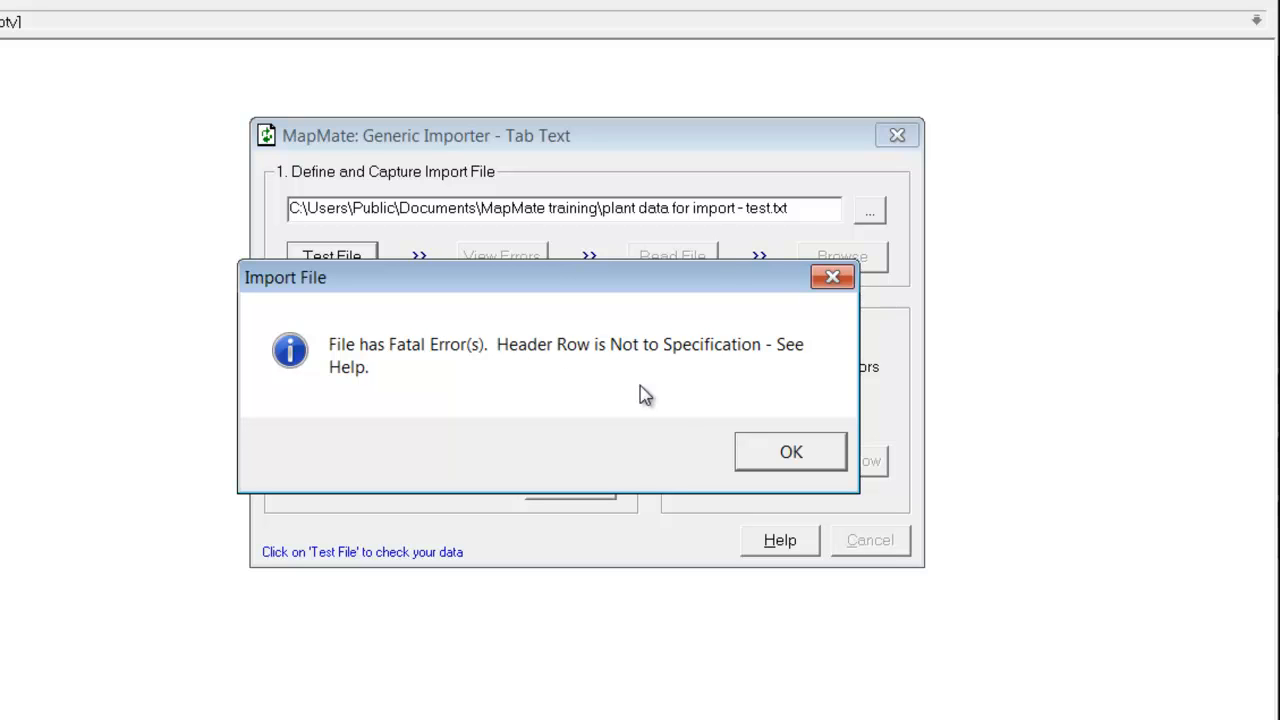
left_click(780, 456)
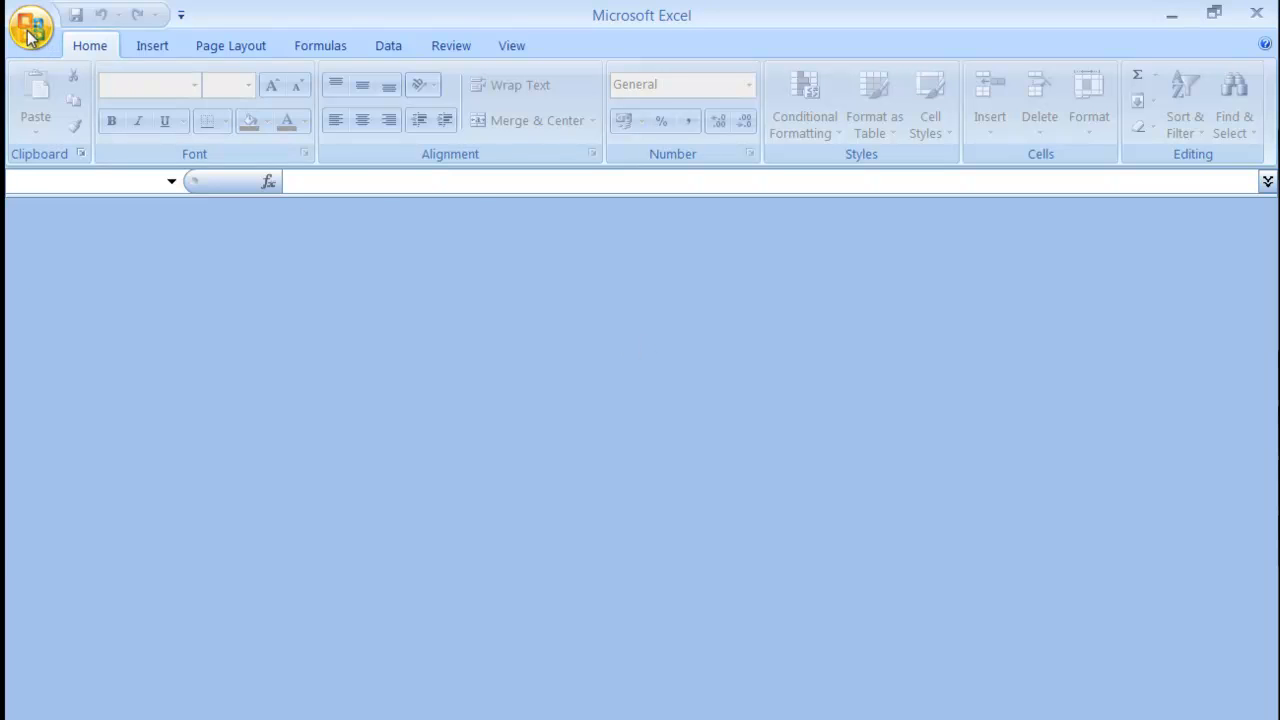
Reopen plant data for import - test.xlsx, then cut column C (VC) and insert it before Recorder.
left_click(30, 34)
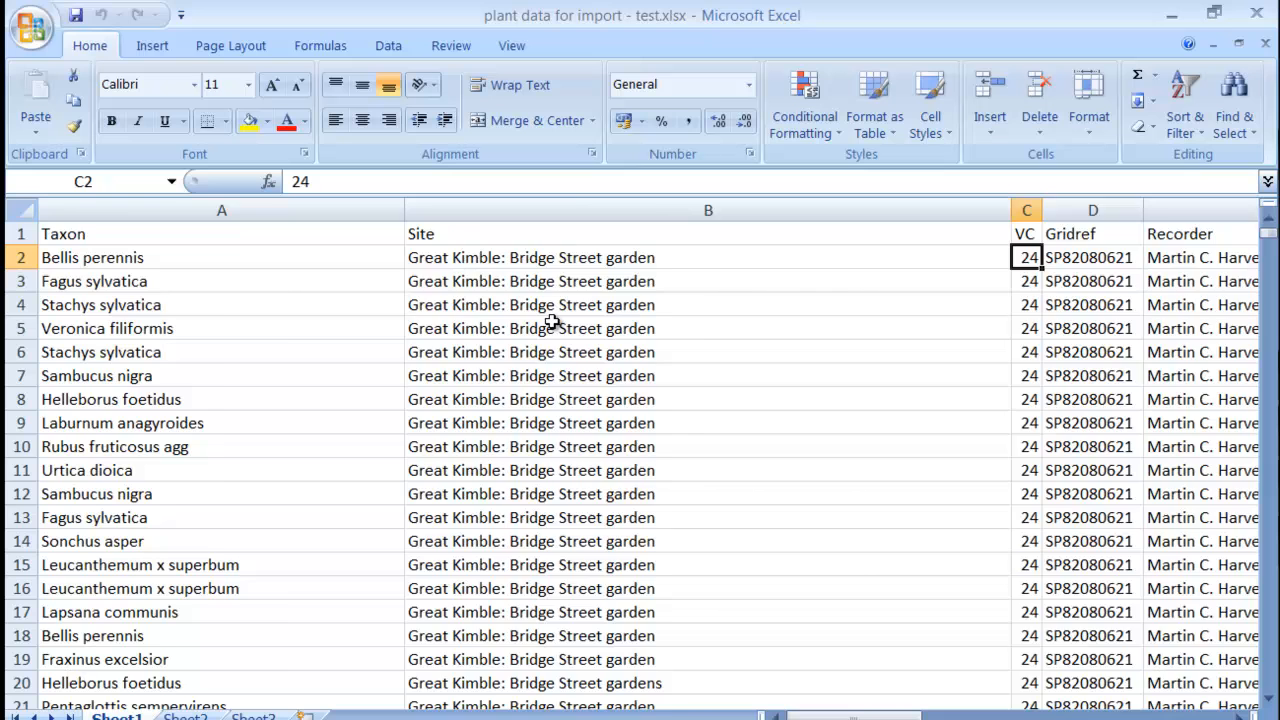
key("Right")
key("Right")
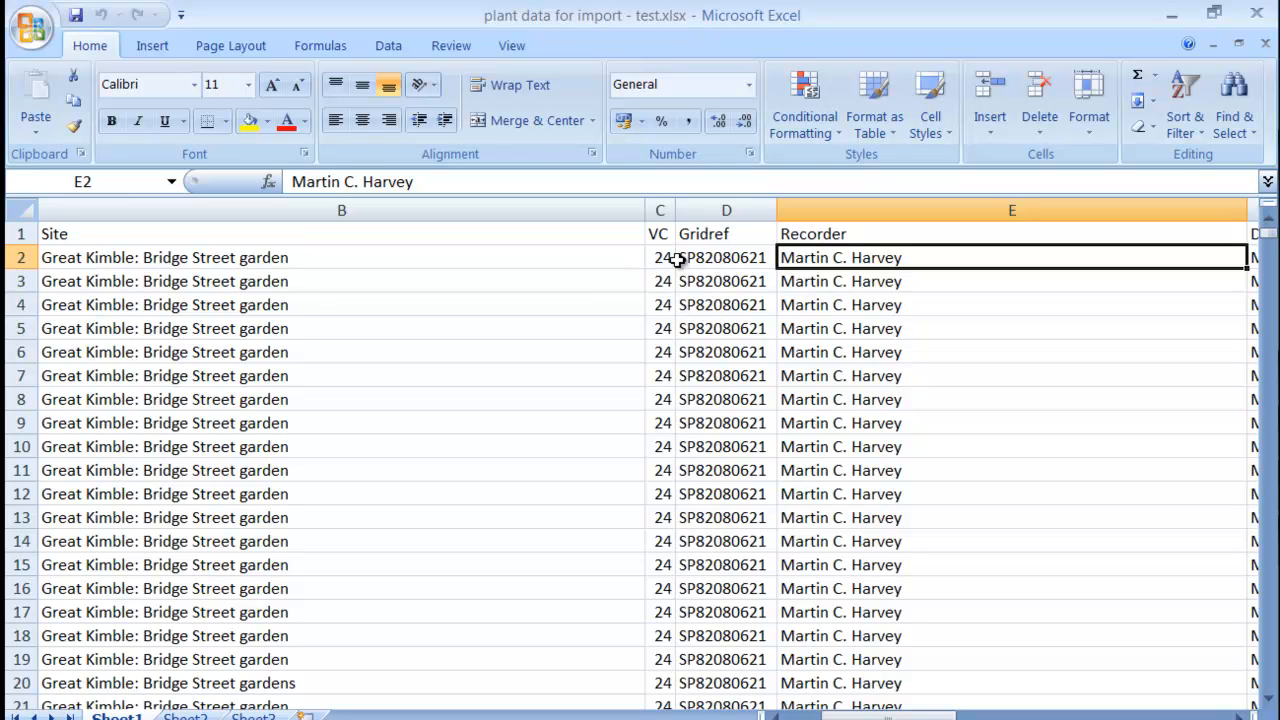
left_click(662, 210)
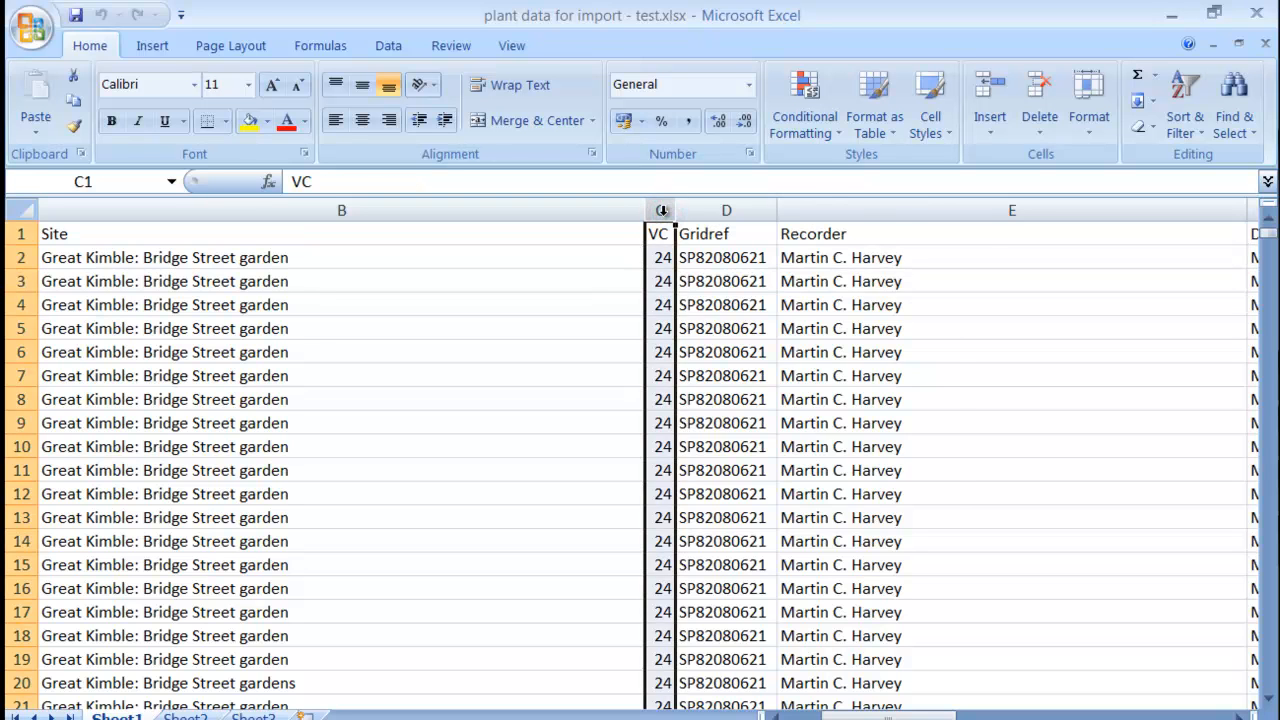
right_click(662, 210)
left_click(710, 232)
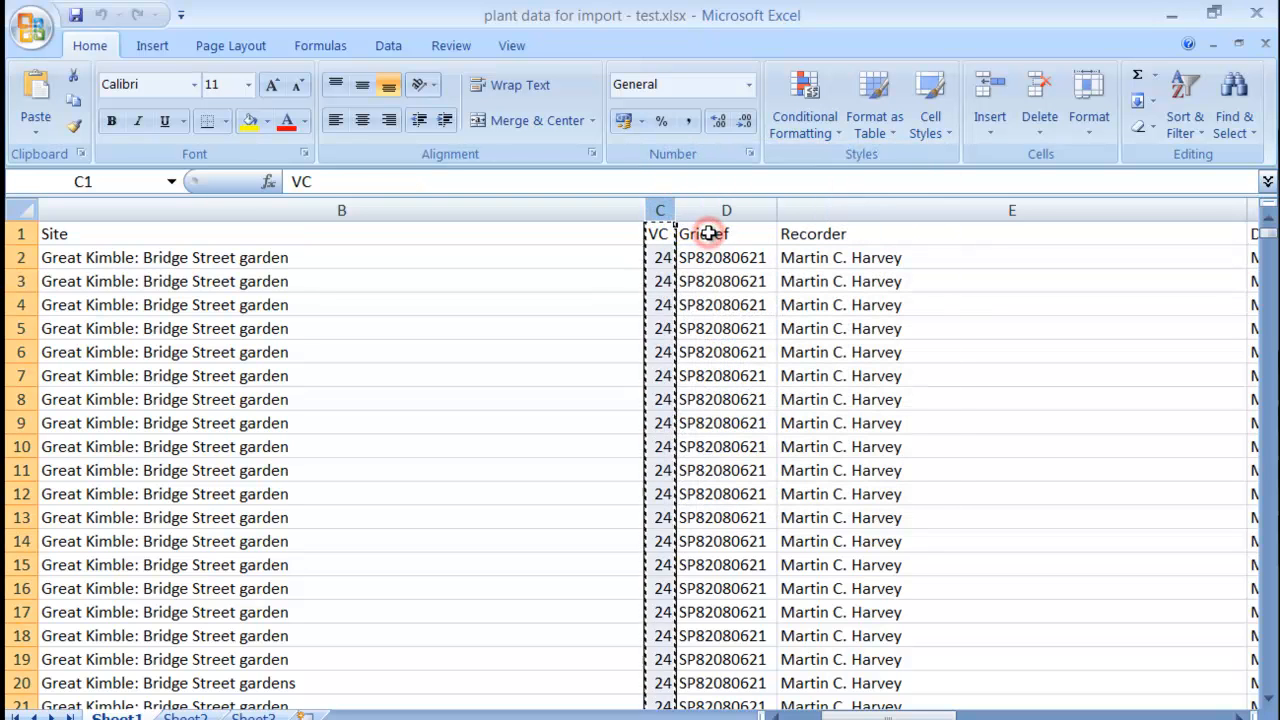
right_click(798, 211)
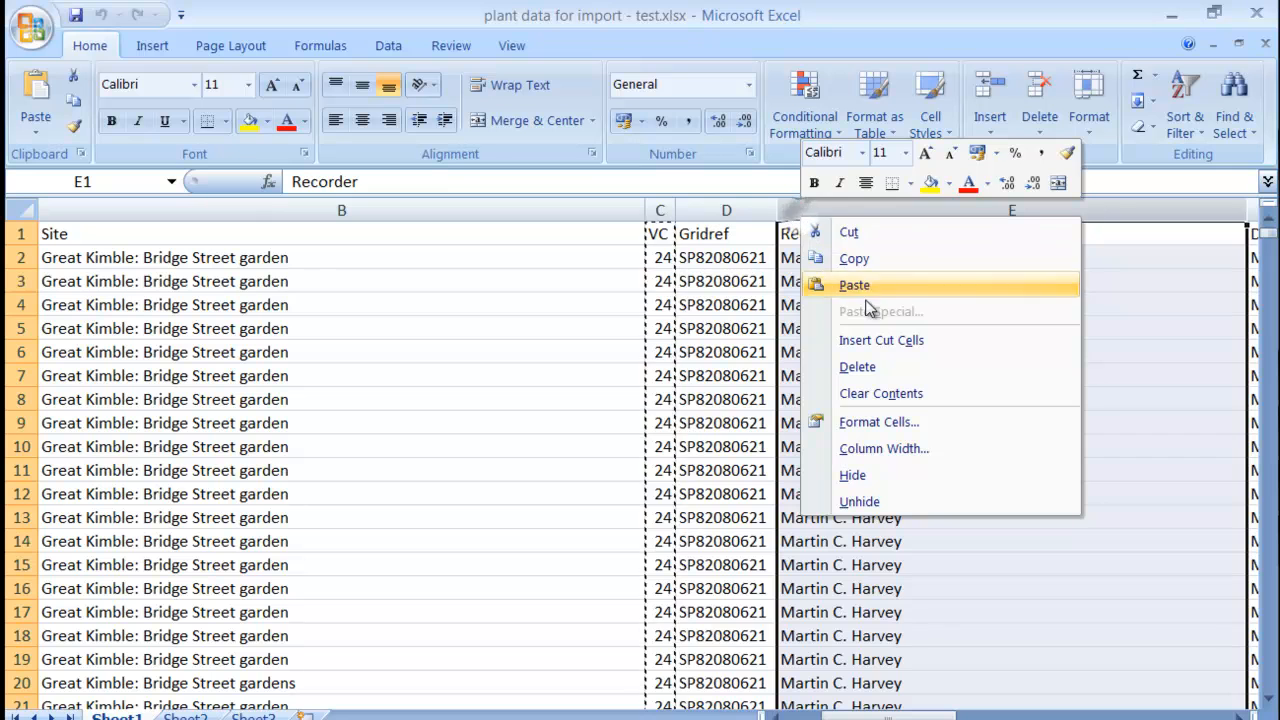
left_click(878, 340)
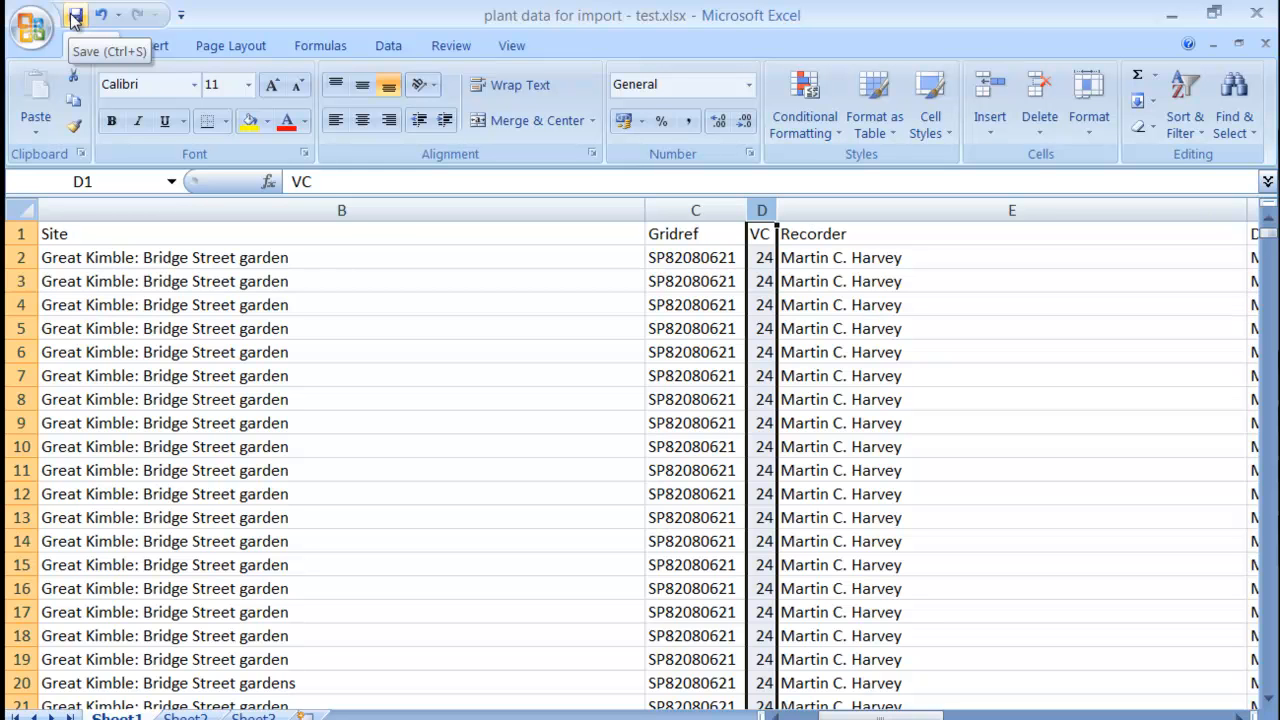
Save the active sheet as Text (Tab delimited), replacing plant data for import - test.txt.
left_click(36, 28)
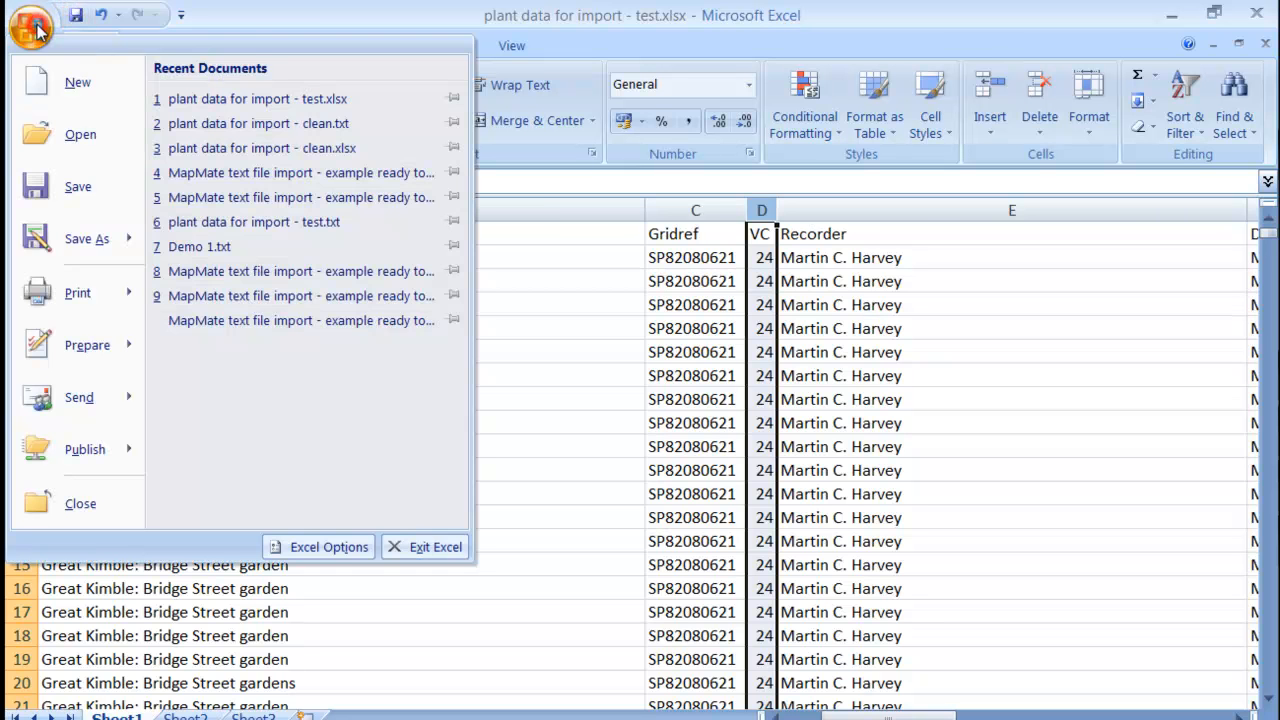
left_click(84, 238)
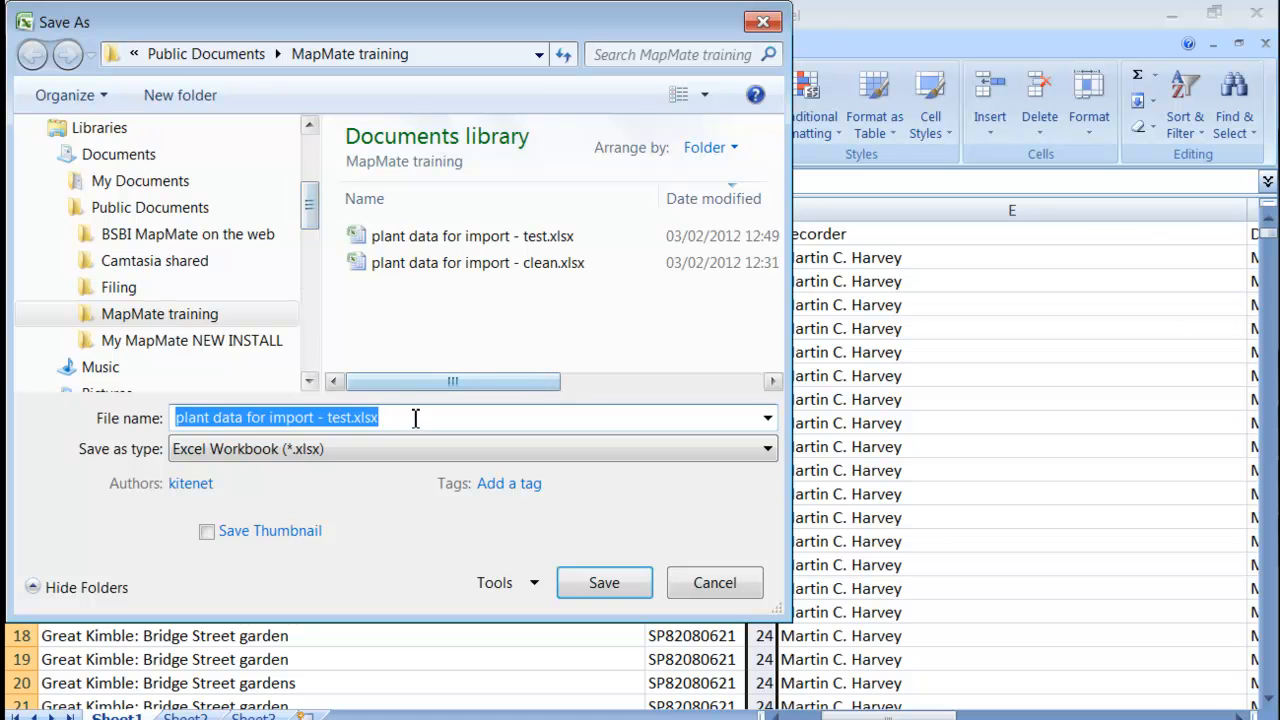
left_click(394, 448)
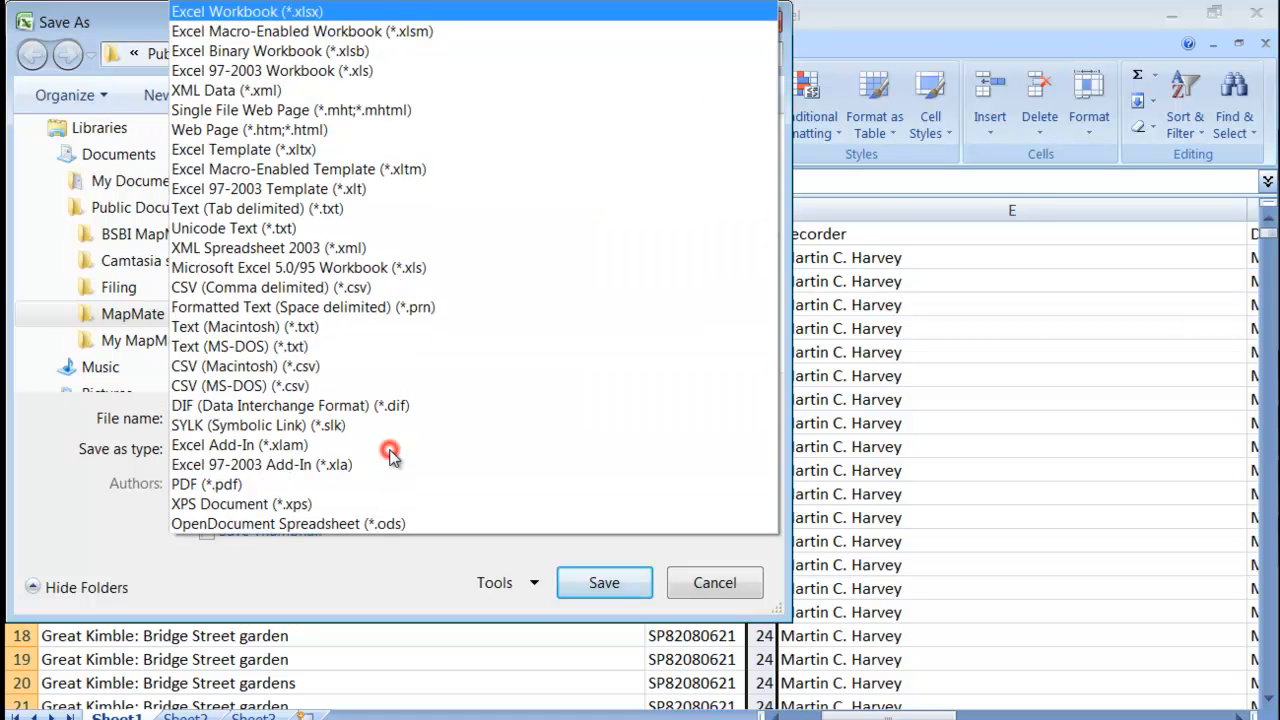
left_click(281, 211)
left_click(612, 551)
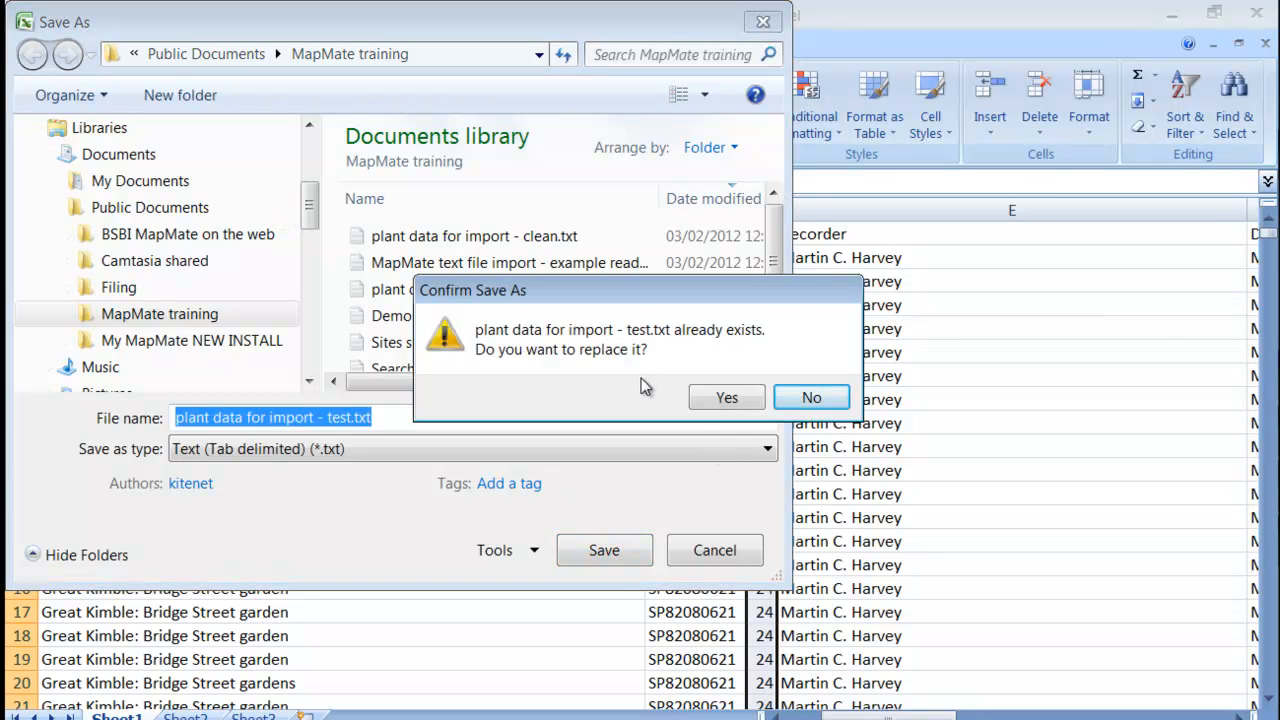
left_click(724, 397)
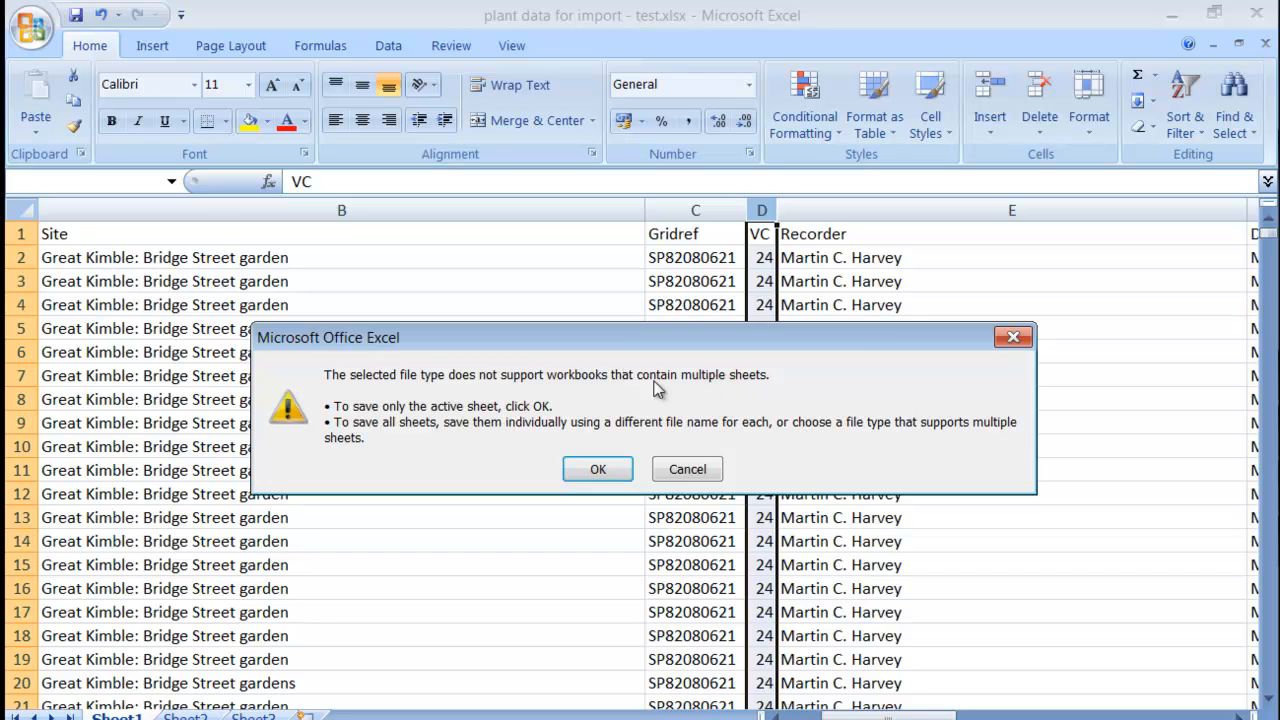
left_click(590, 469)
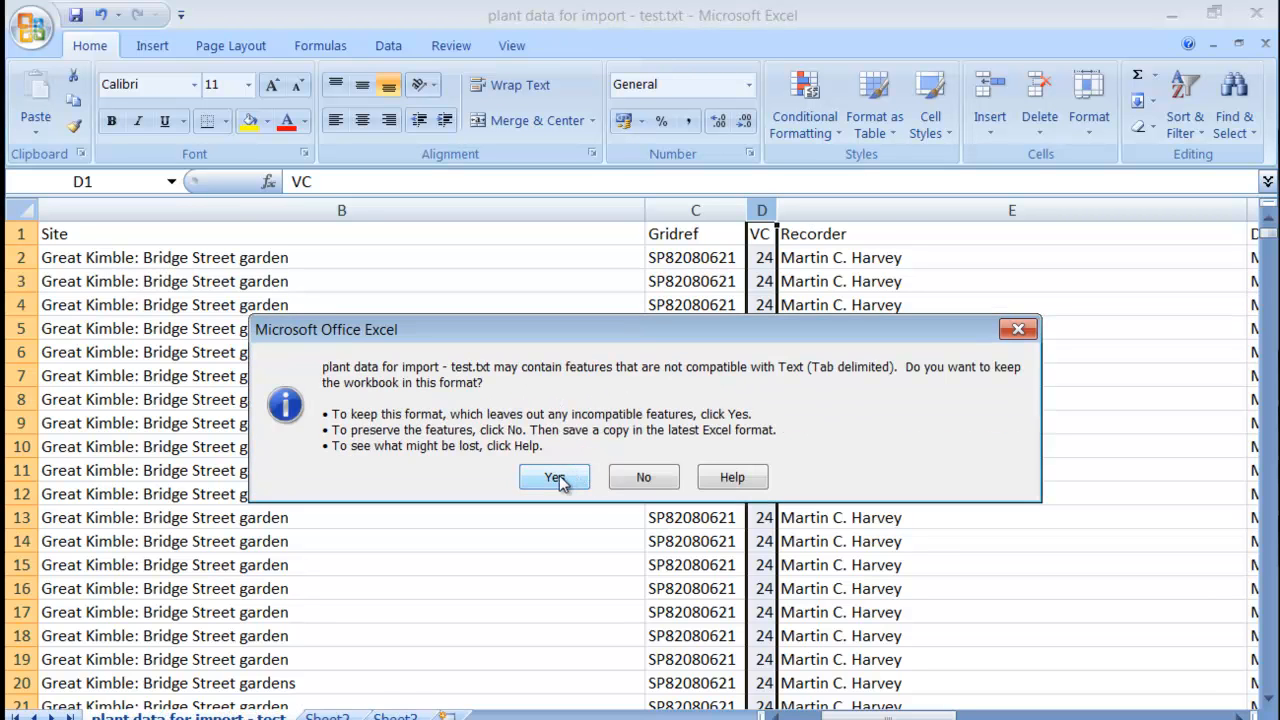
left_click(555, 479)
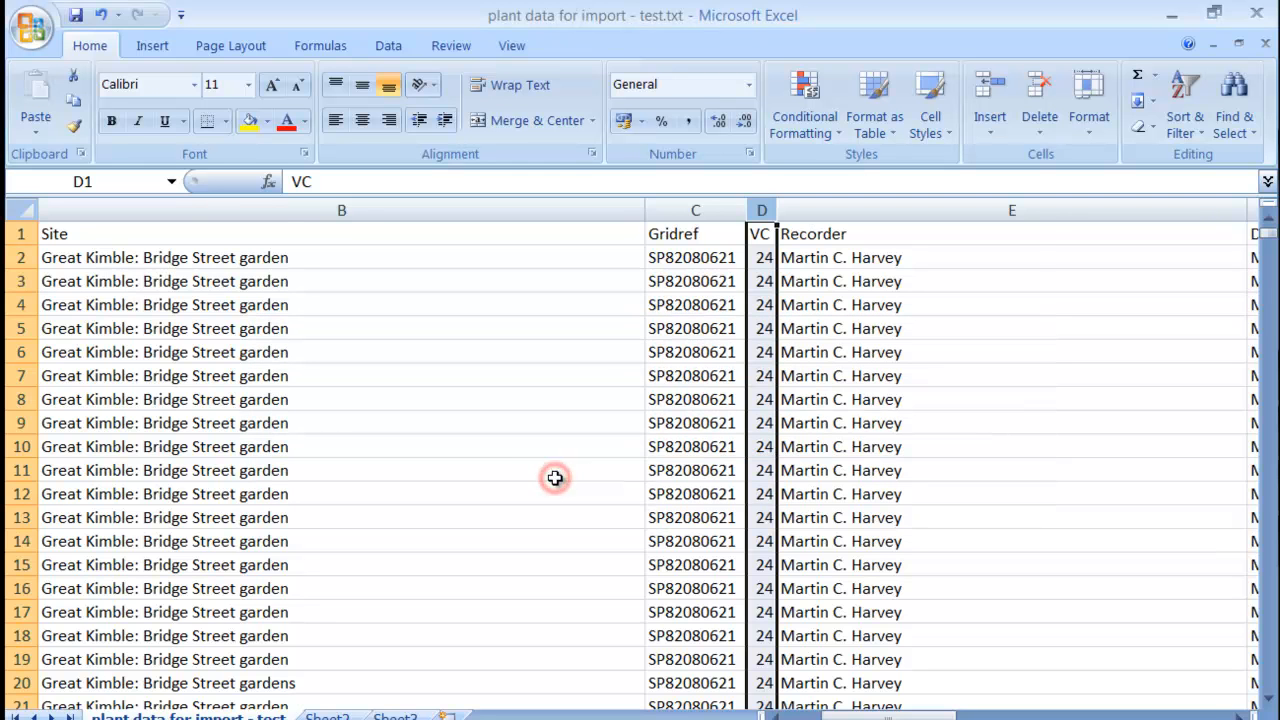
Close the workbook without saving further changes and return to MapMate's Generic Importer.
left_click(1265, 45)
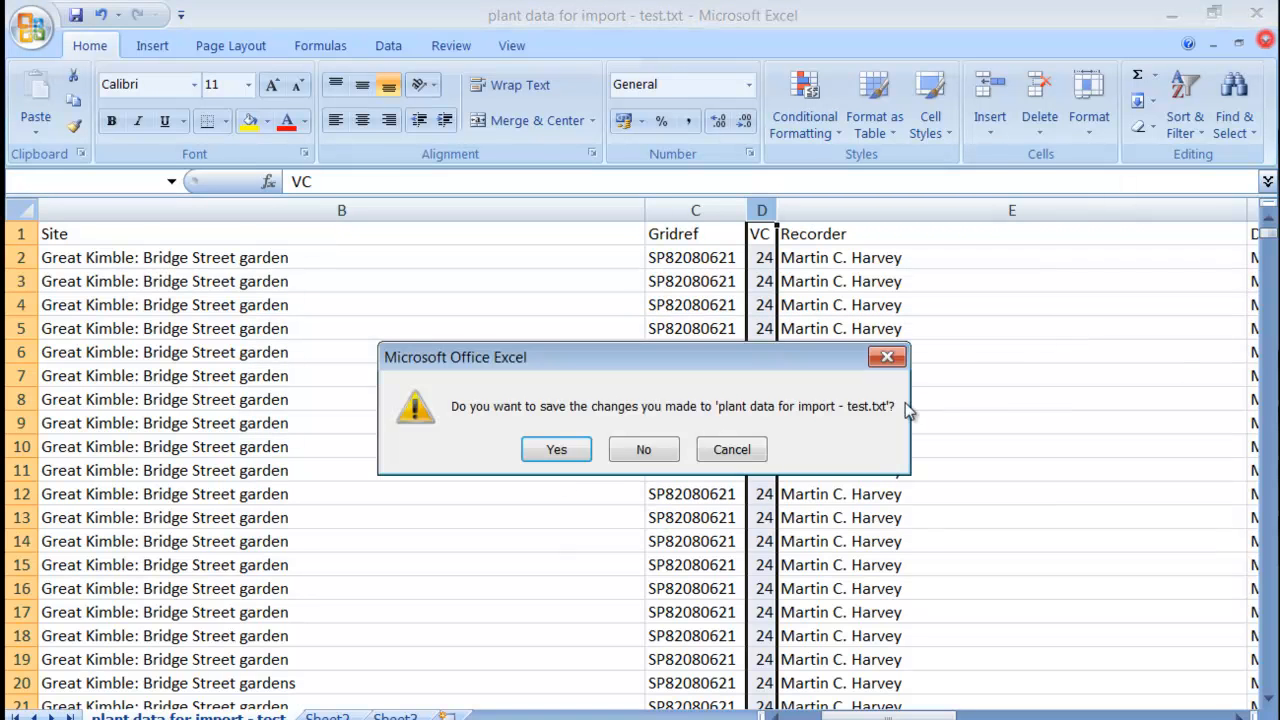
left_click(642, 447)
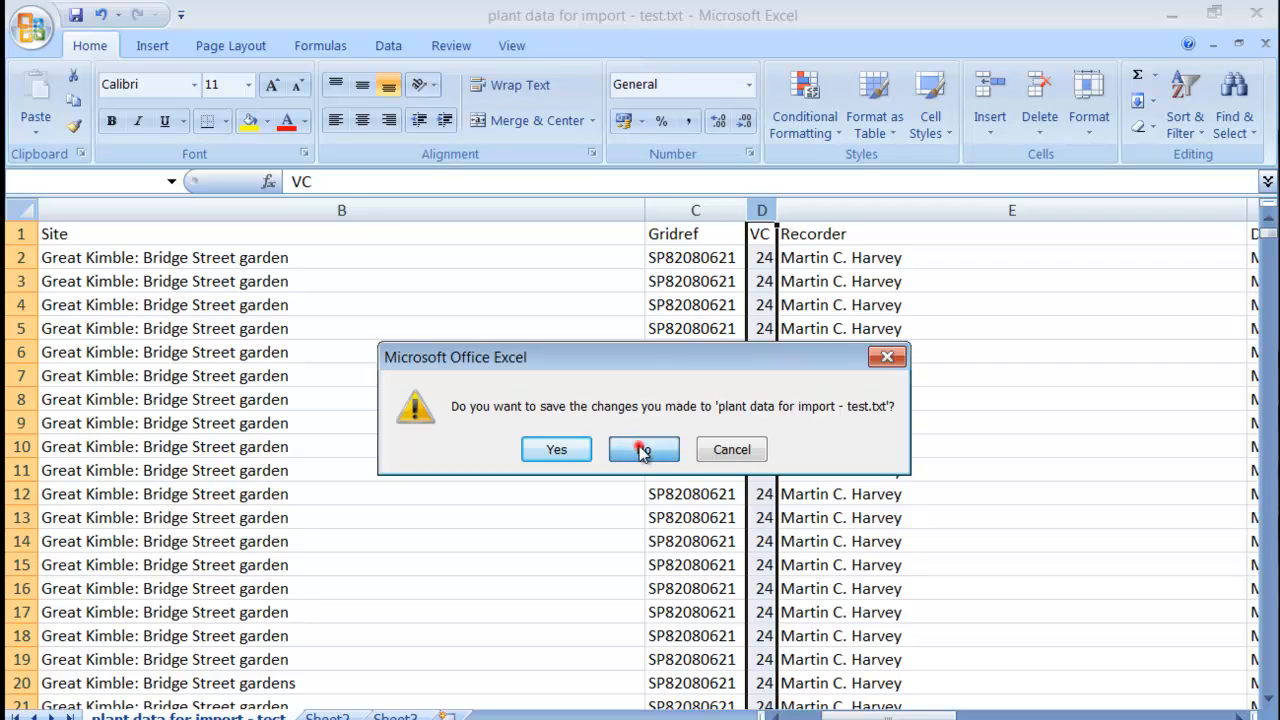
left_click(1201, 393)
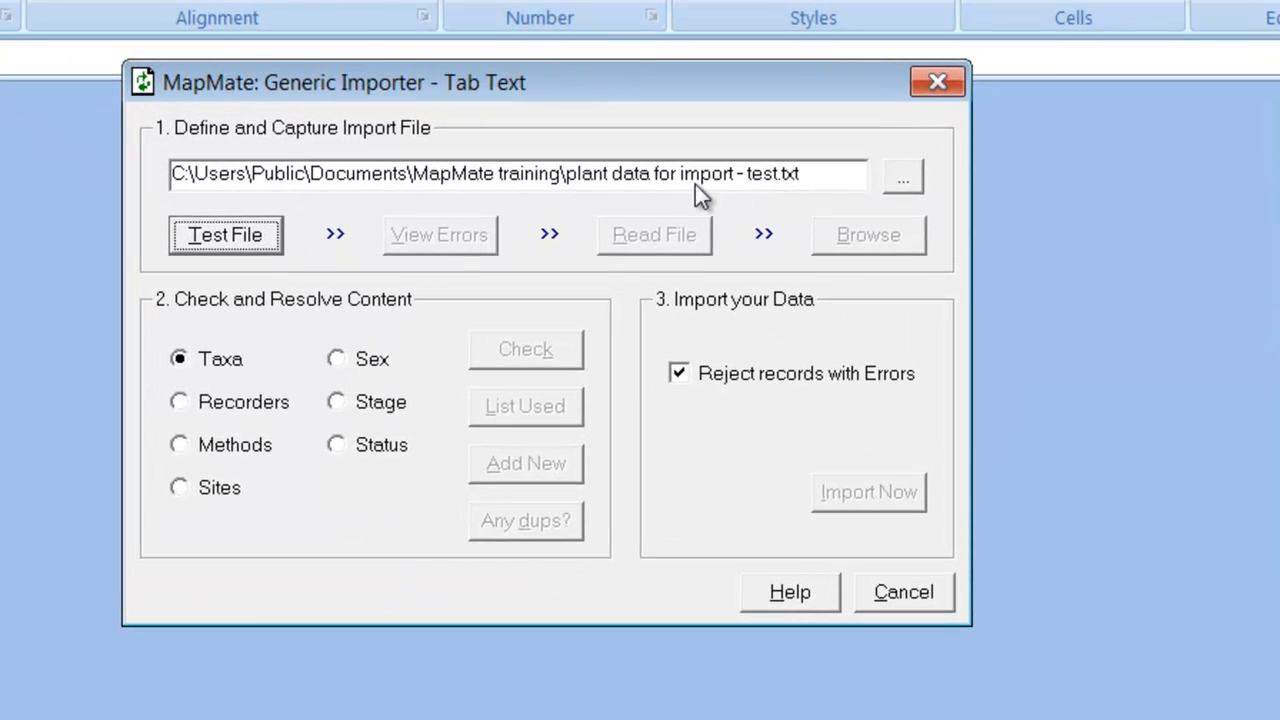
Re-test the updated text file and acknowledge the 'File has Errors' message.
left_click(213, 236)
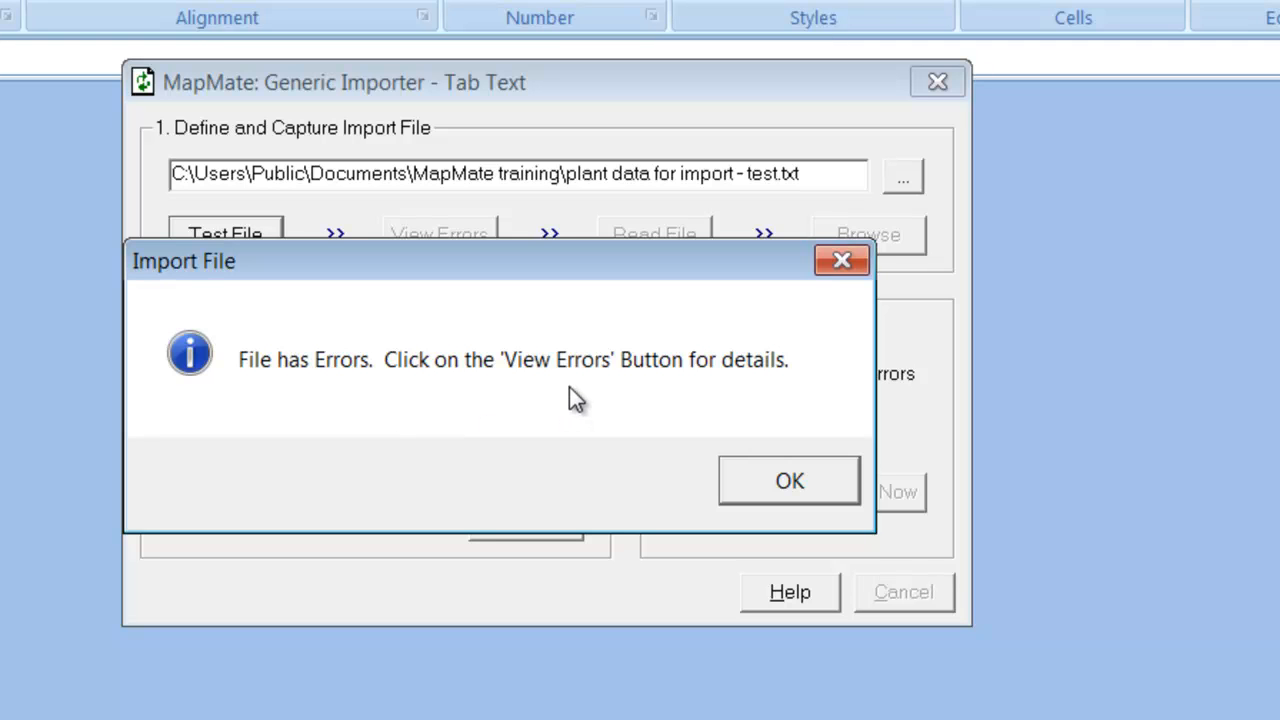
left_click(796, 486)
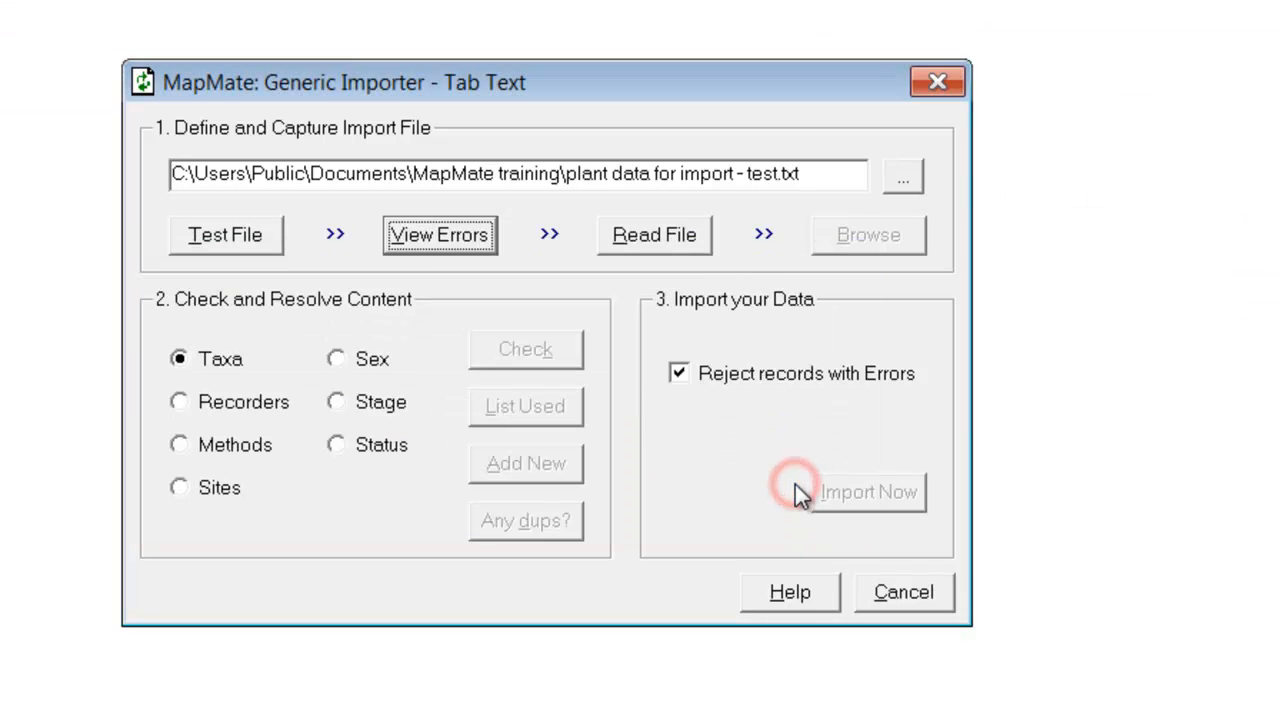
Show the import errors (invalid gridref, over-long Site values) and copy all nine rows.
left_click(438, 236)
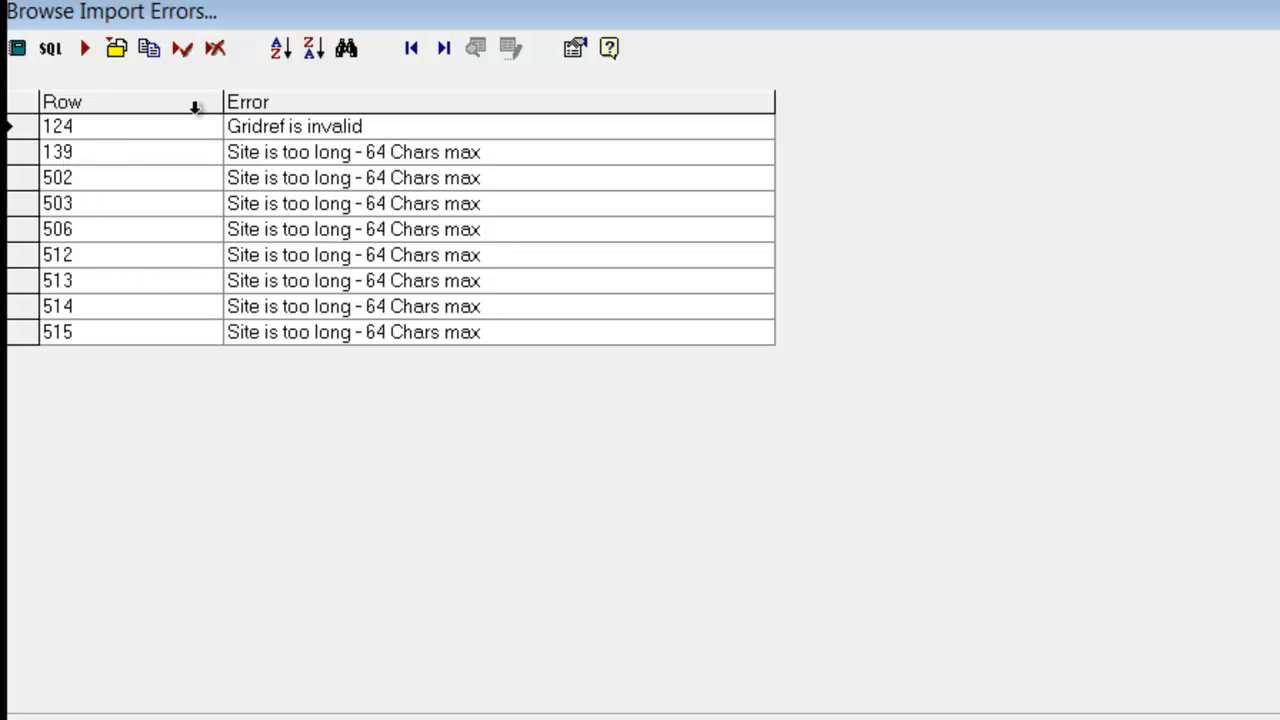
left_click(181, 52)
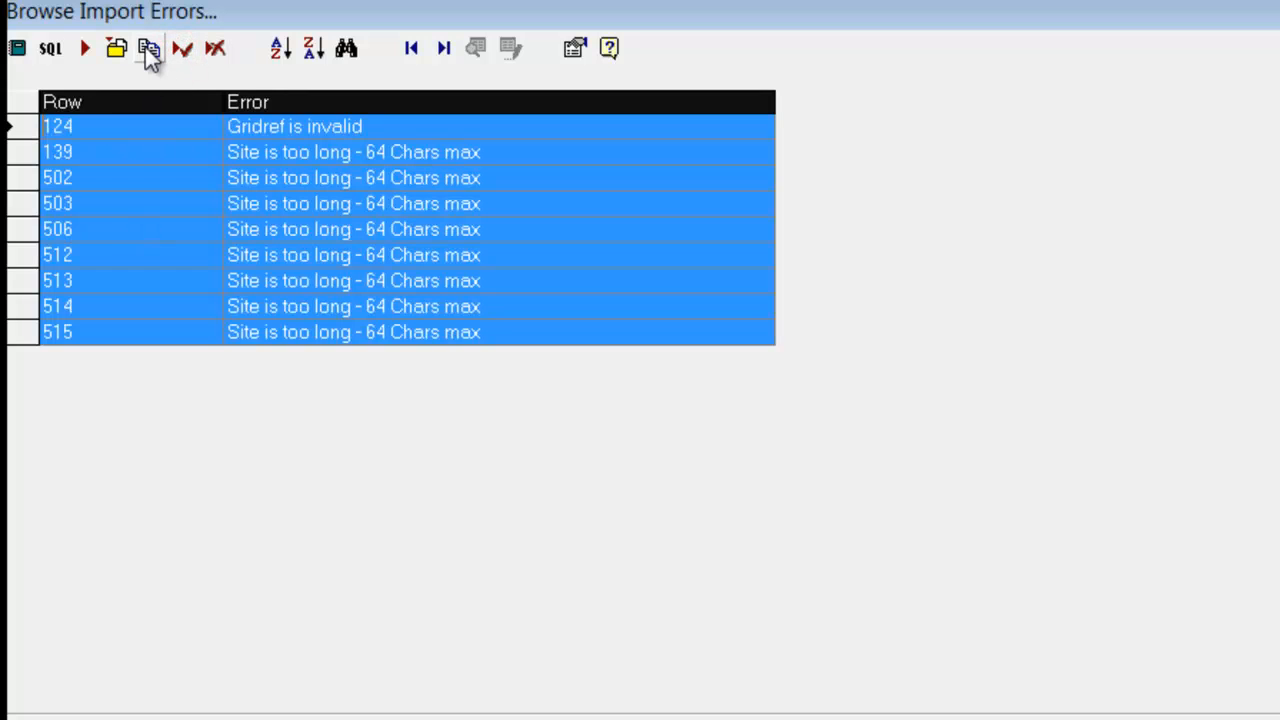
left_click(146, 48)
Switch to Excel and reopen the plant data for import - test workbook from recent files.
key("alt+Tab")
left_click(34, 32)
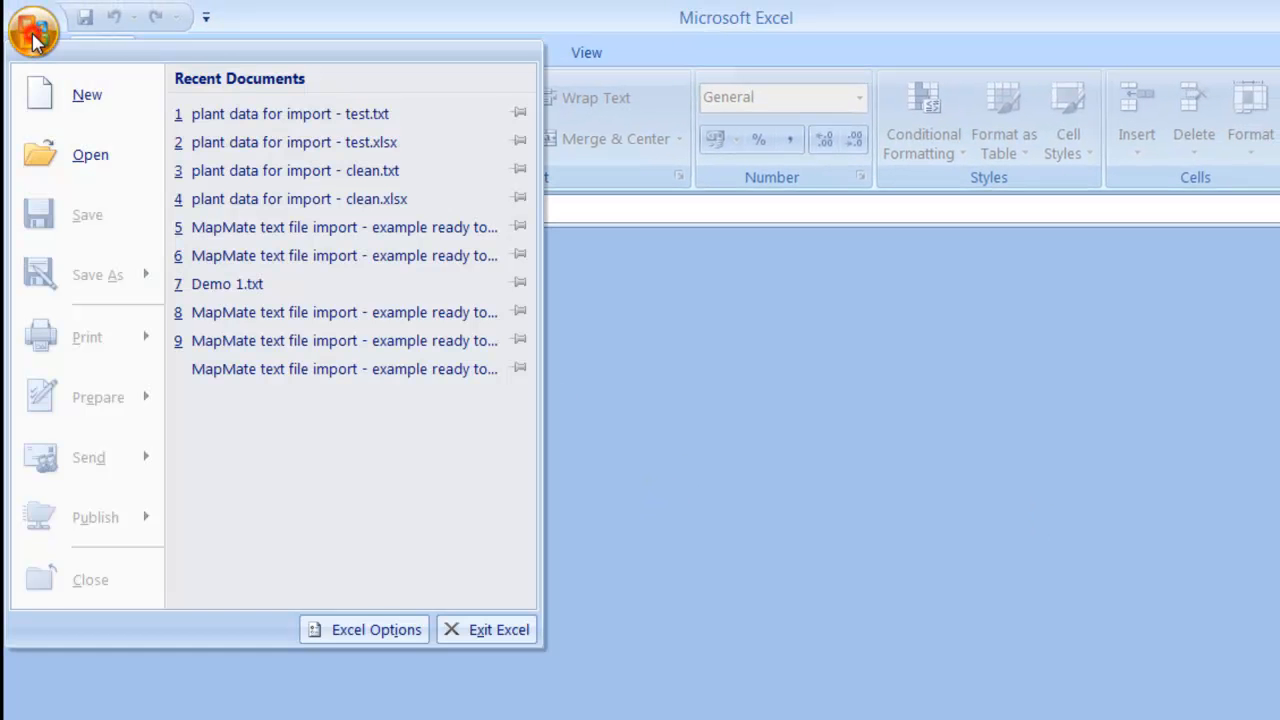
left_click(296, 143)
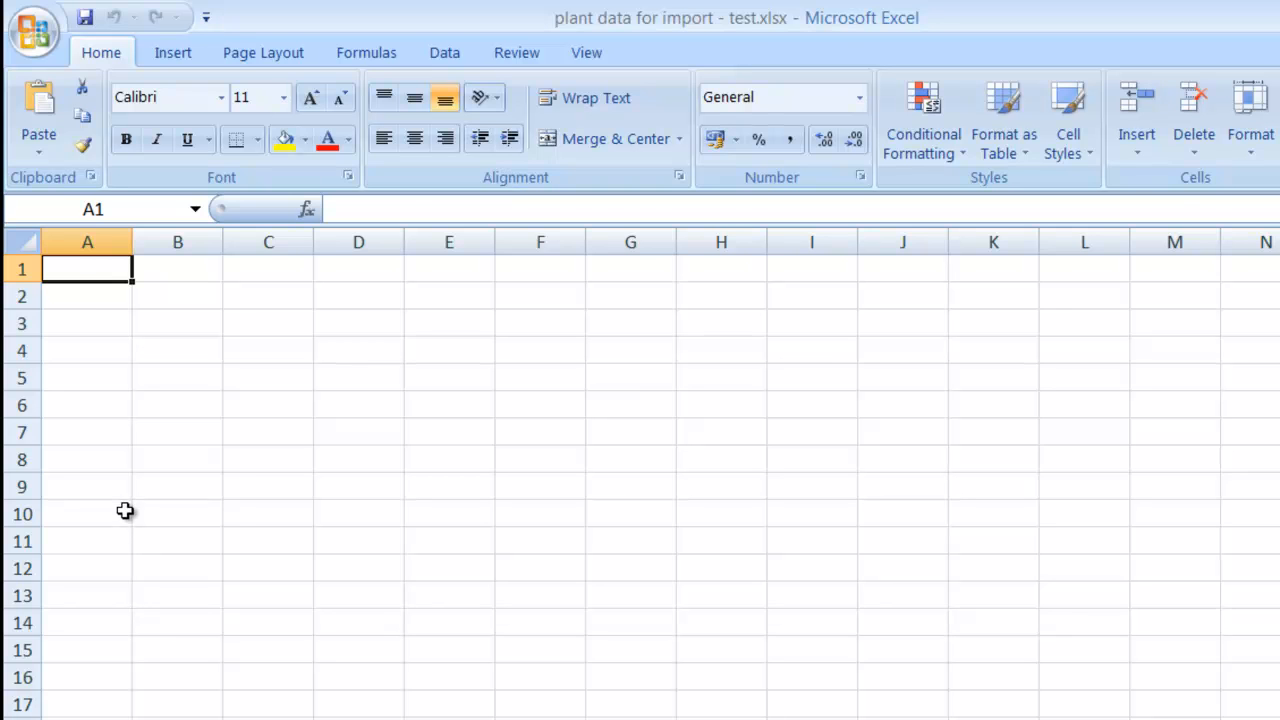
Paste the error list at A1 of a blank sheet, then return to the plant data sheet.
right_click(100, 276)
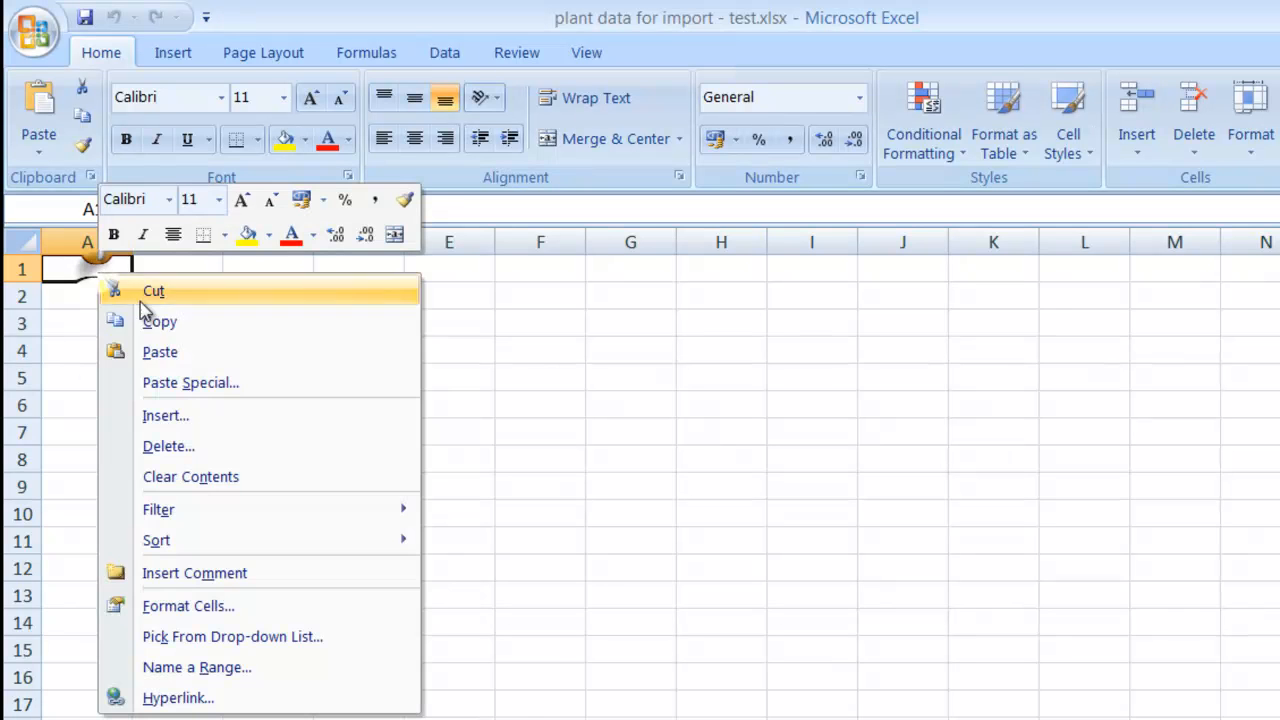
left_click(160, 353)
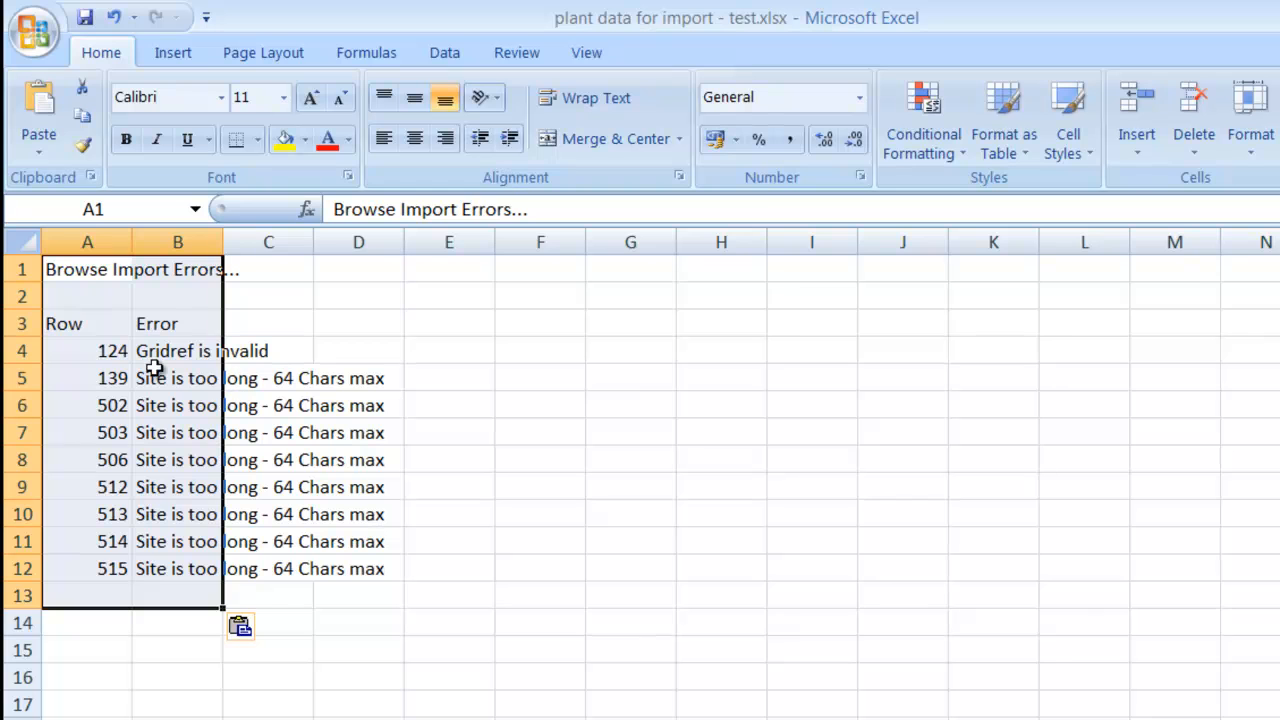
left_click(94, 351)
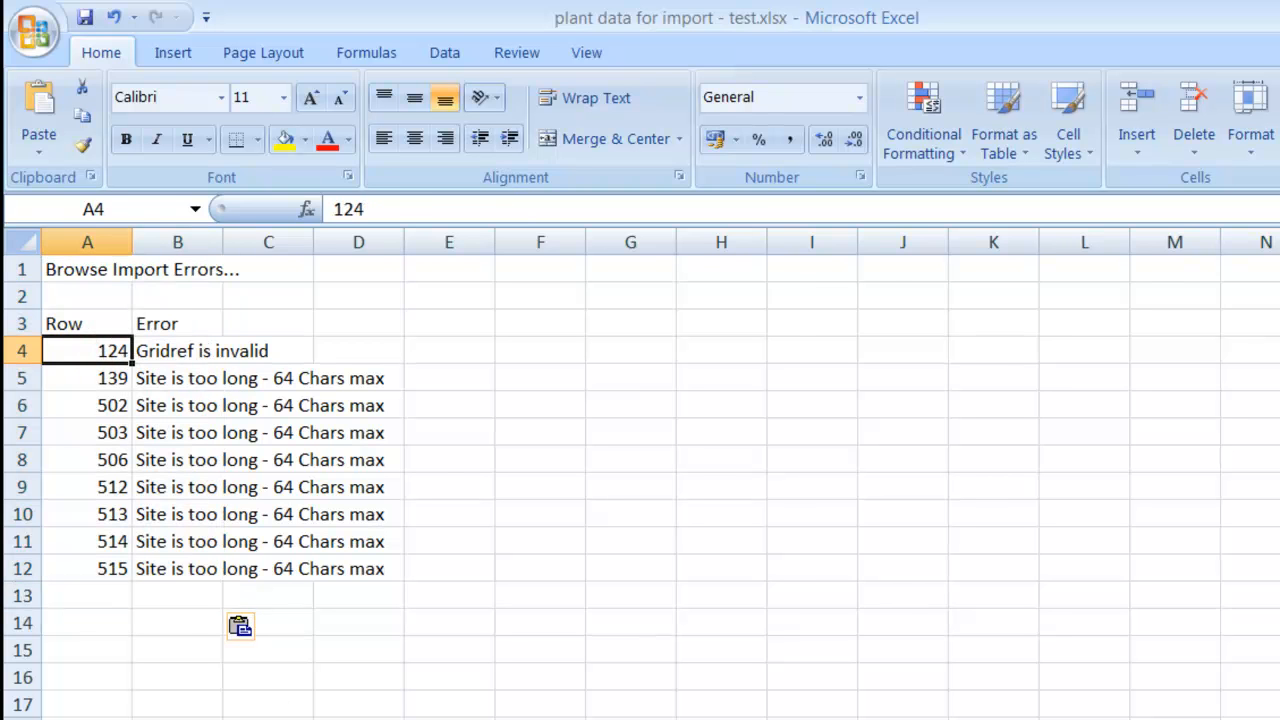
left_click(264, 718)
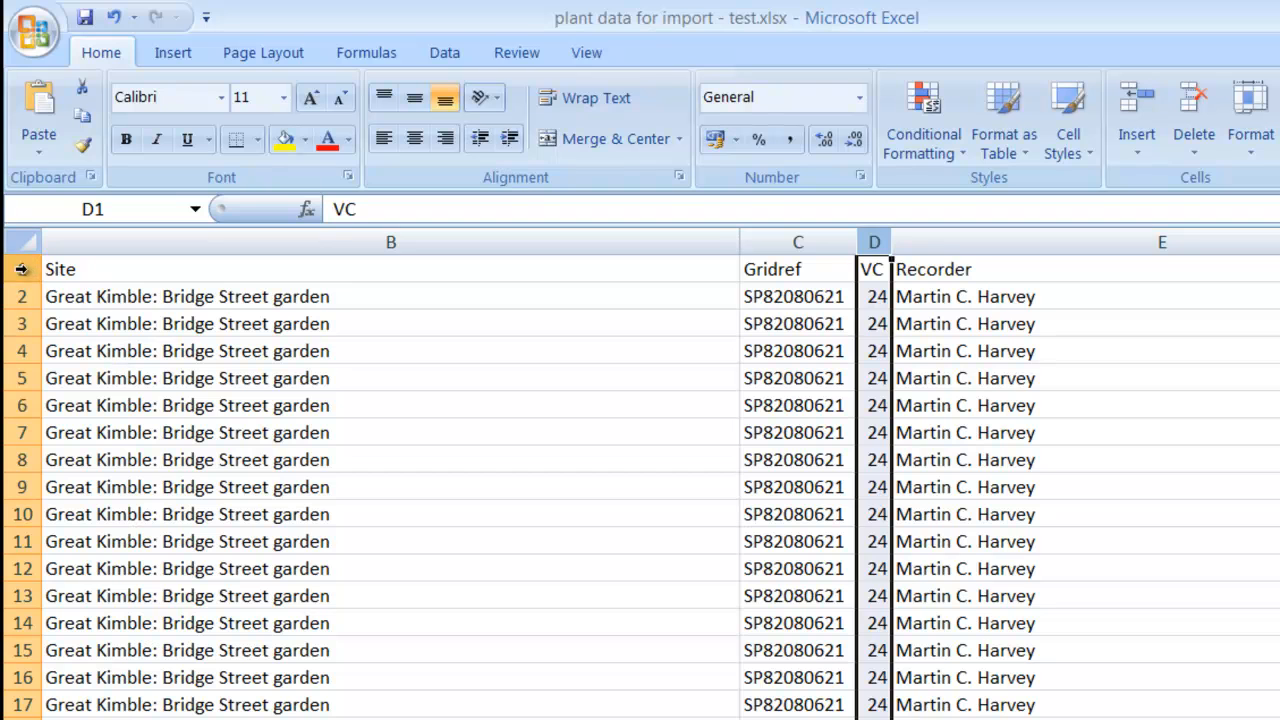
Correct the grid reference in C125 to SP833047 by adding a 7.
left_click(220, 270)
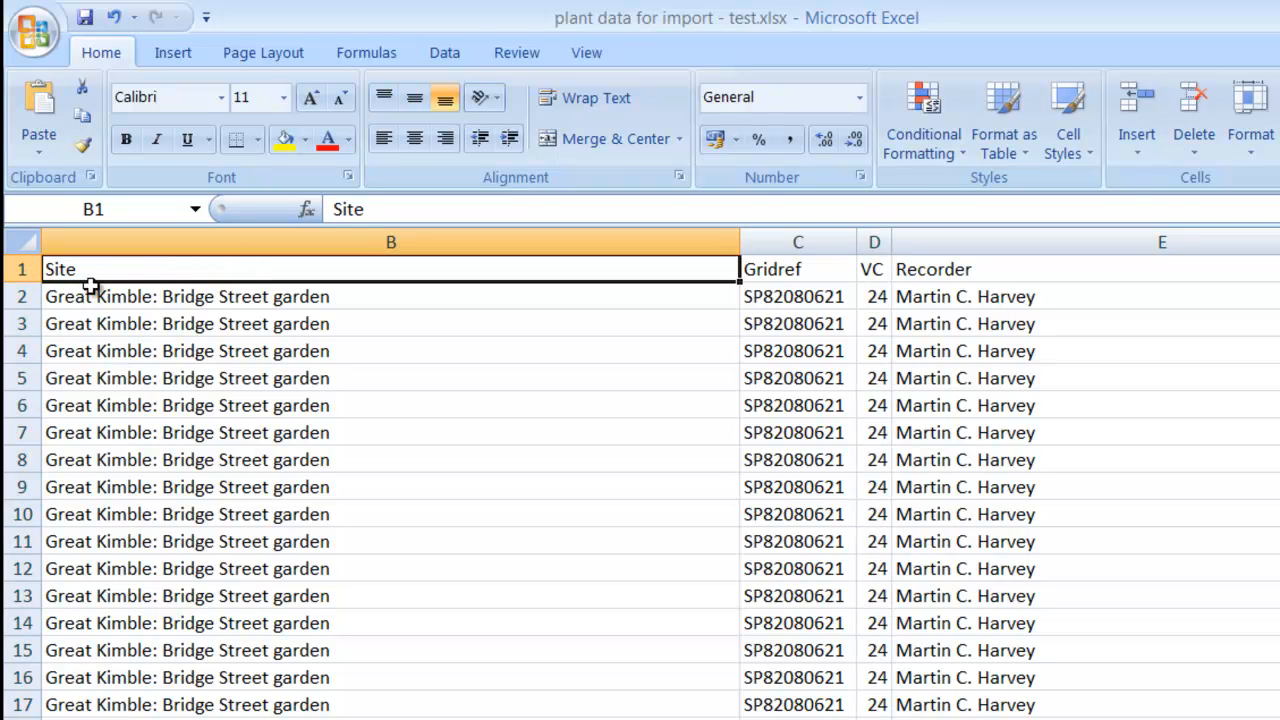
left_click(16, 296)
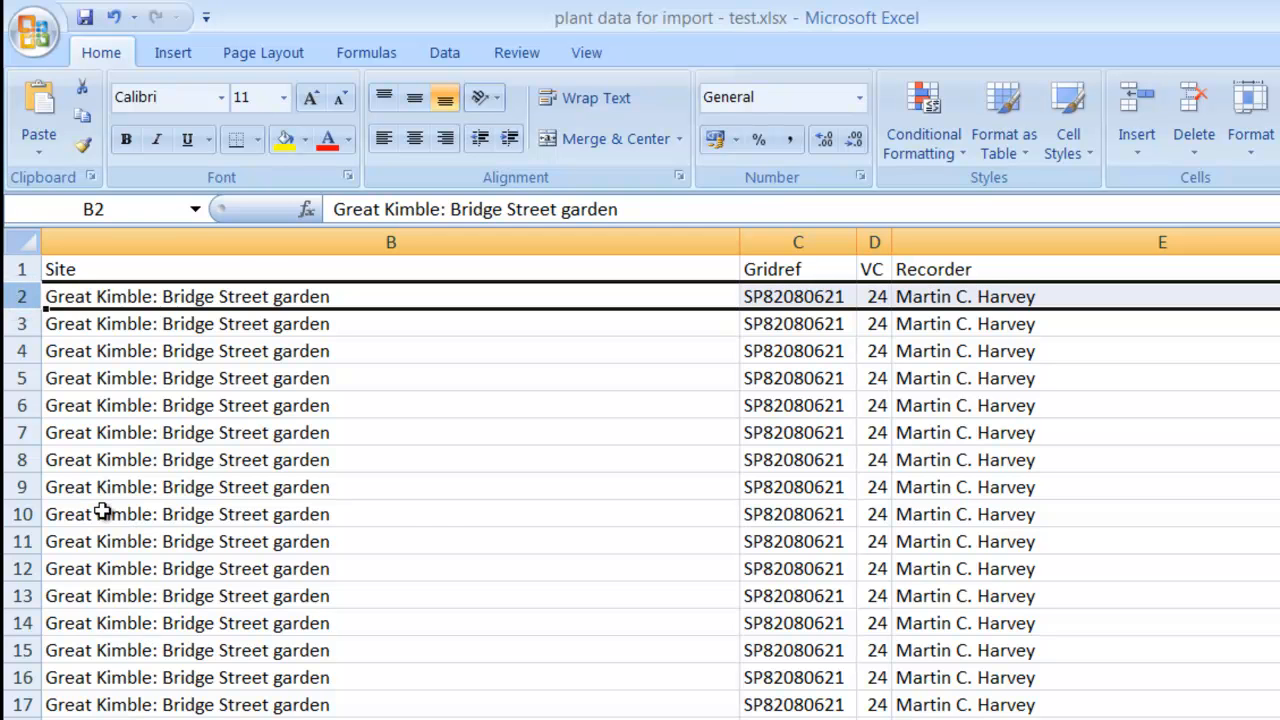
scroll(103, 512, "down", 7)
scroll(103, 512, "down", 20)
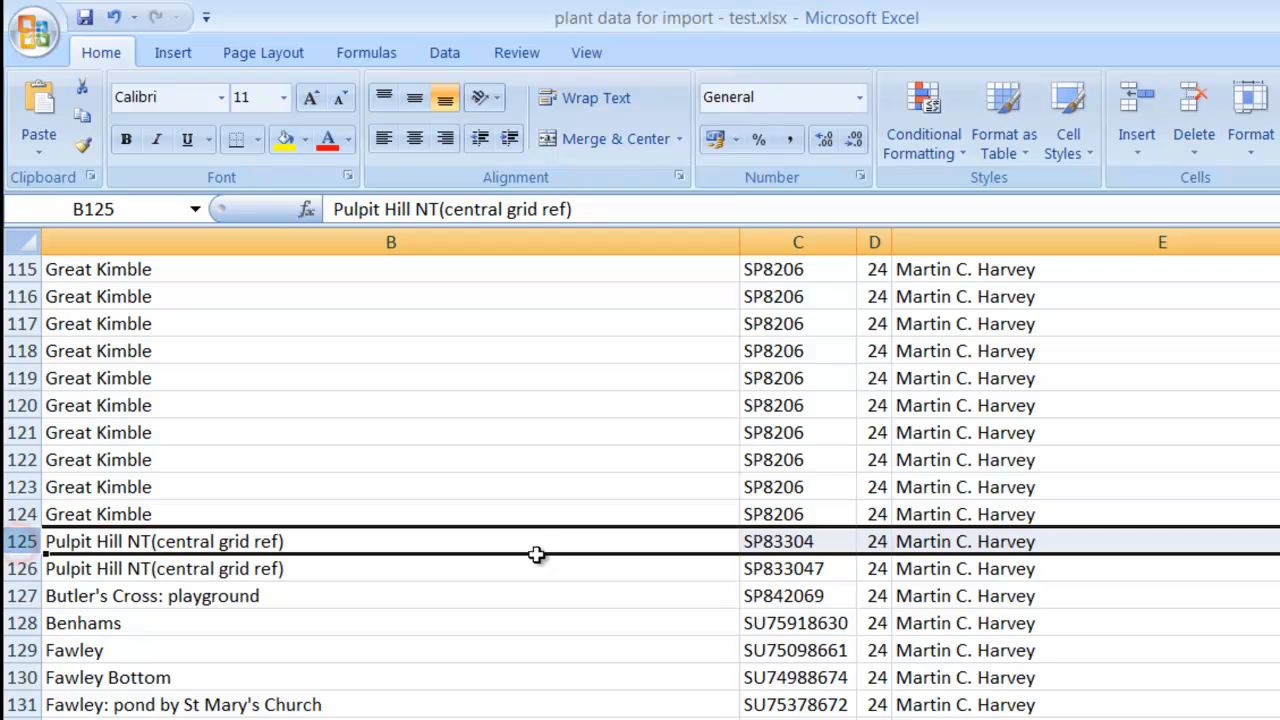
left_click(834, 540)
double_click(837, 540)
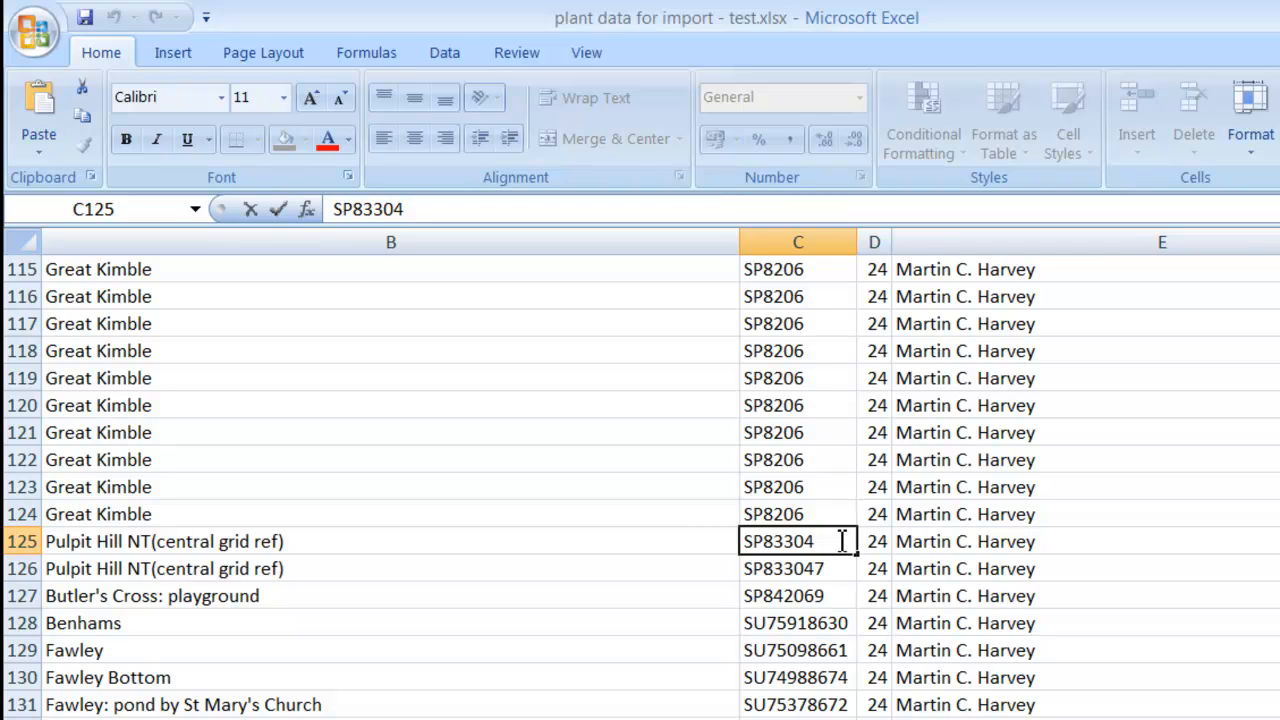
type("7")
key("Return")
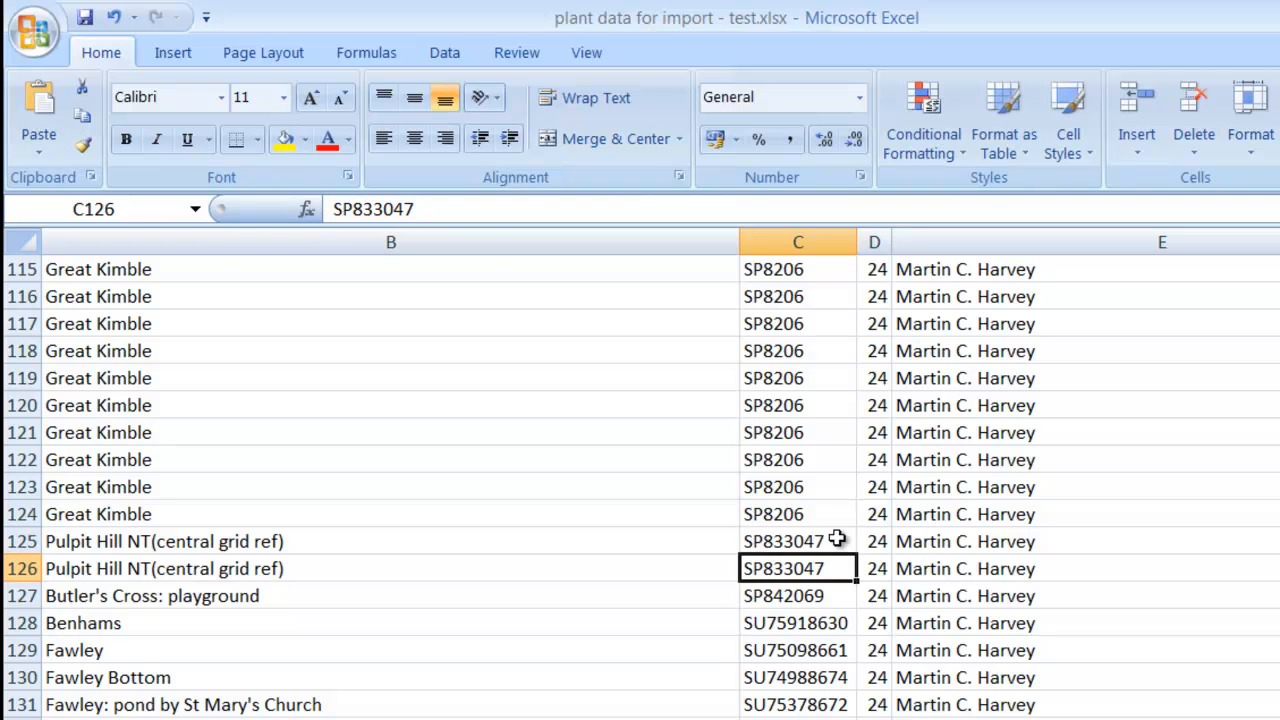
Shorten B140's site name to end at 'The Coppice SSSI' by deleting ': Bradenham Wood NT'.
left_click(222, 718)
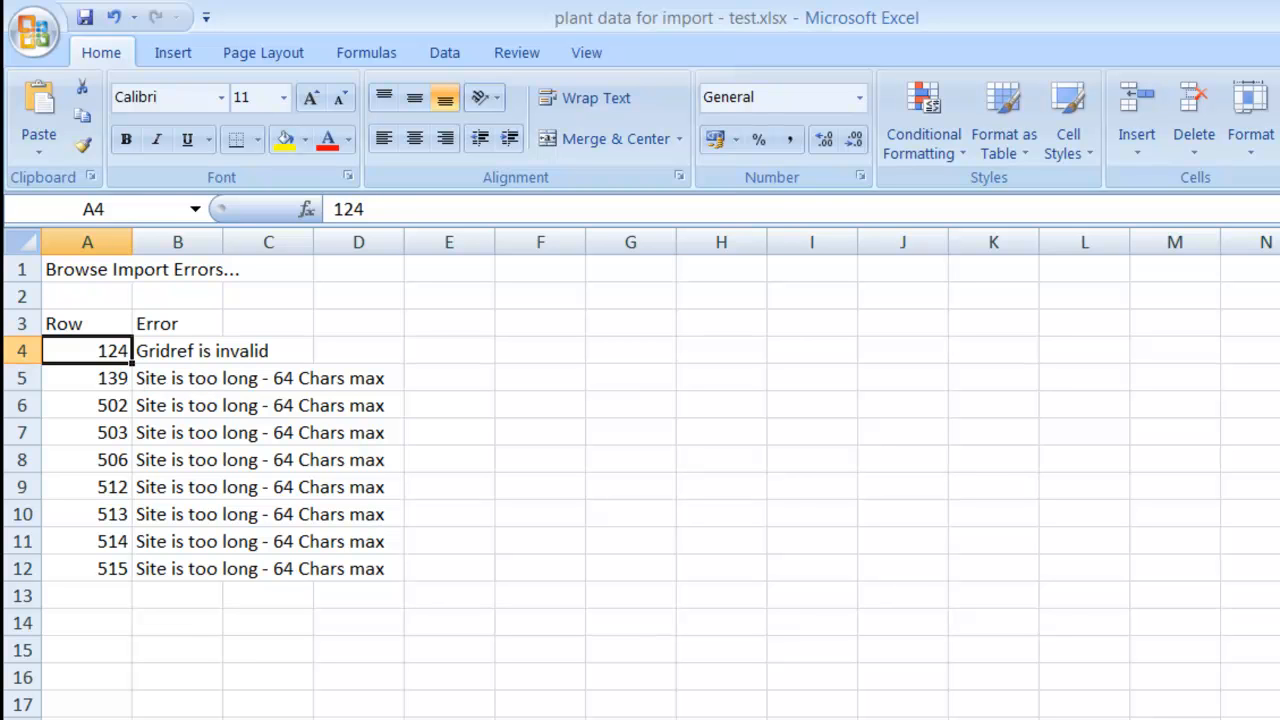
left_click(215, 719)
scroll(97, 651, "down", 5)
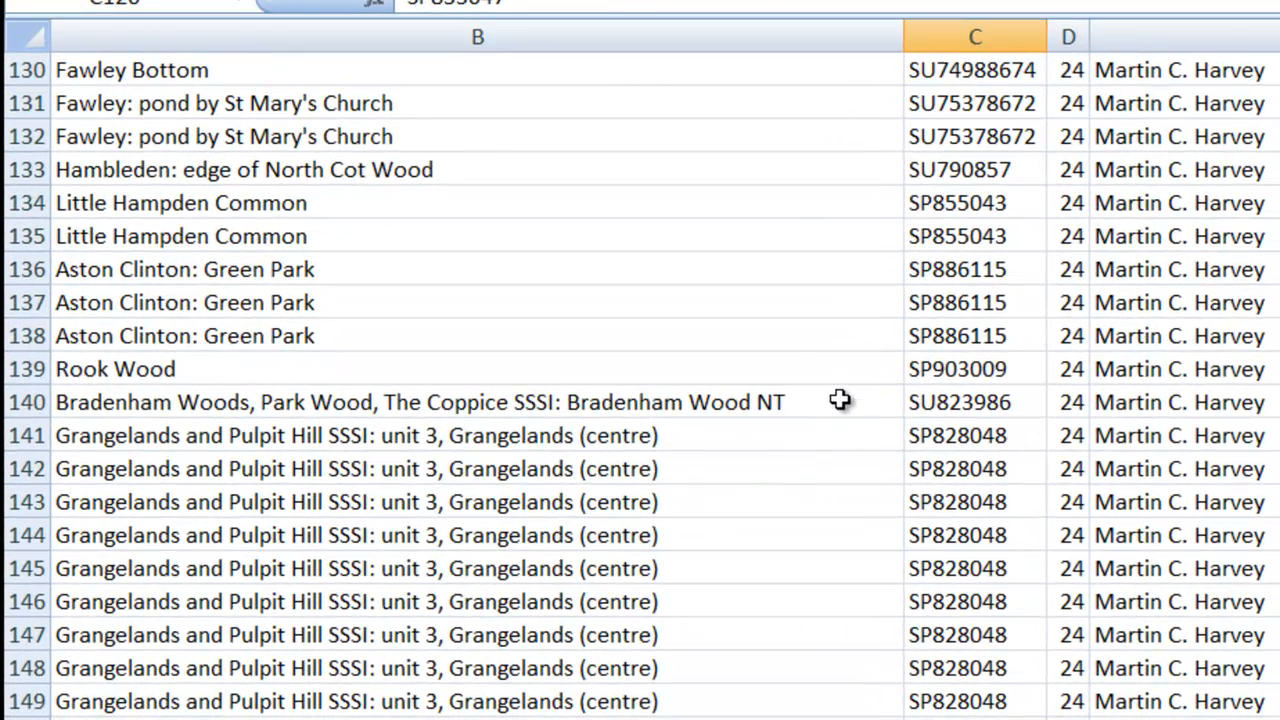
left_click(691, 535)
key("ctrl+Left")
key("ctrl+Left")
key("ctrl+Left")
key("ctrl+Left")
key("ctrl+Left")
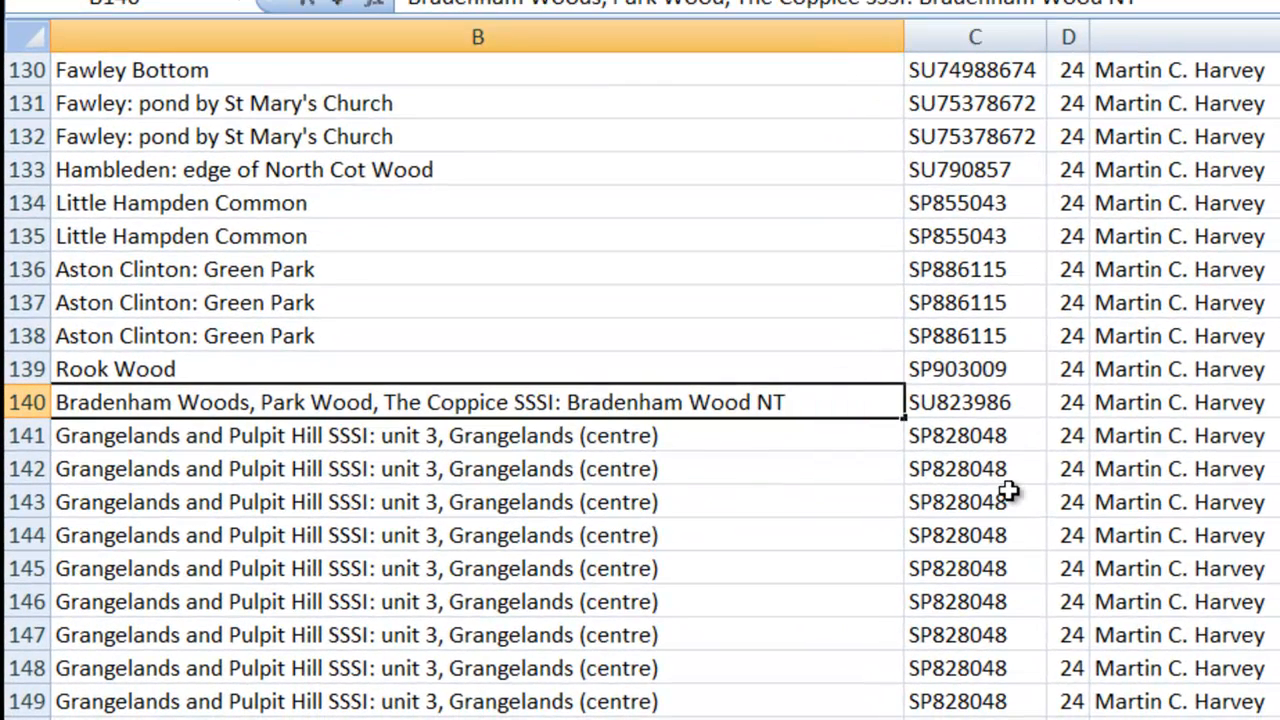
key("Right")
key("ctrl+Right")
key("shift+Left")
key("shift+Left")
key("shift+Left")
key("shift+Left")
key("shift+Left")
key("shift+Left")
key("shift+Left")
key("shift+Left")
key("shift+Left")
key("shift+Left")
key("shift+Left")
key("shift+Left")
key("shift+Left")
key("shift+Left")
key("shift+Left")
key("shift+Left")
key("shift+Left")
key("shift+Left")
key("shift+Left")
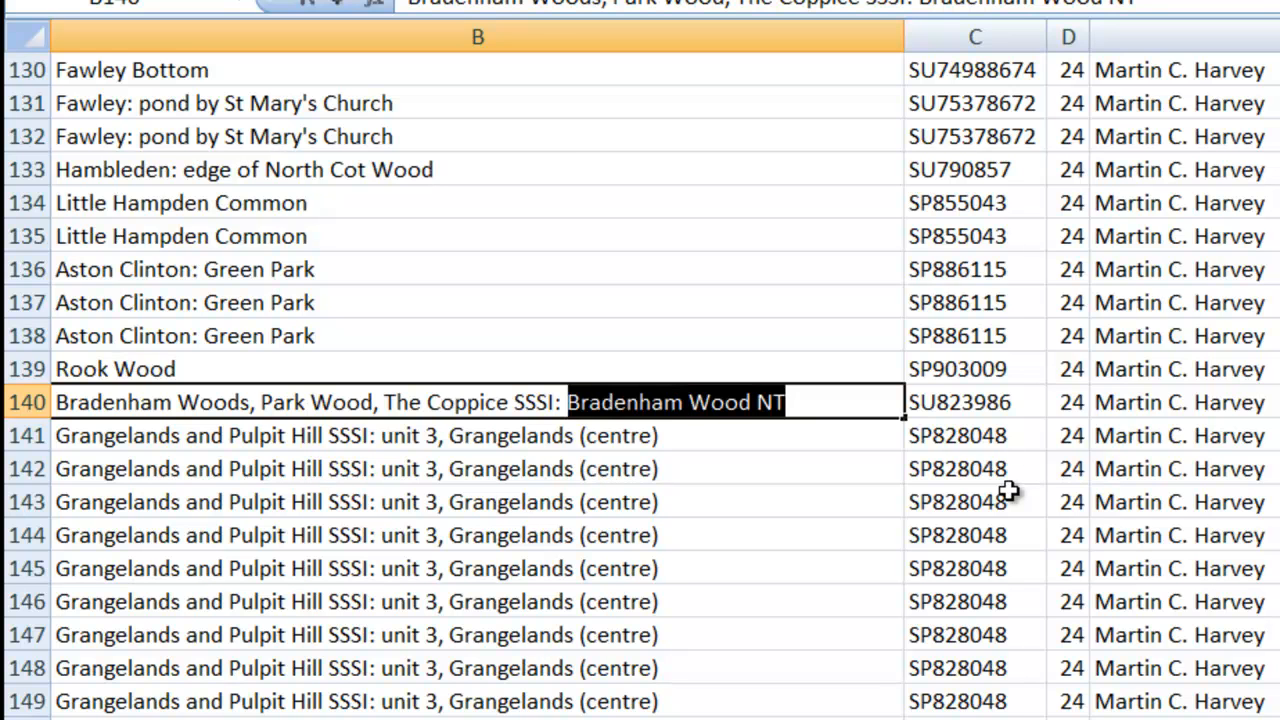
key("Delete")
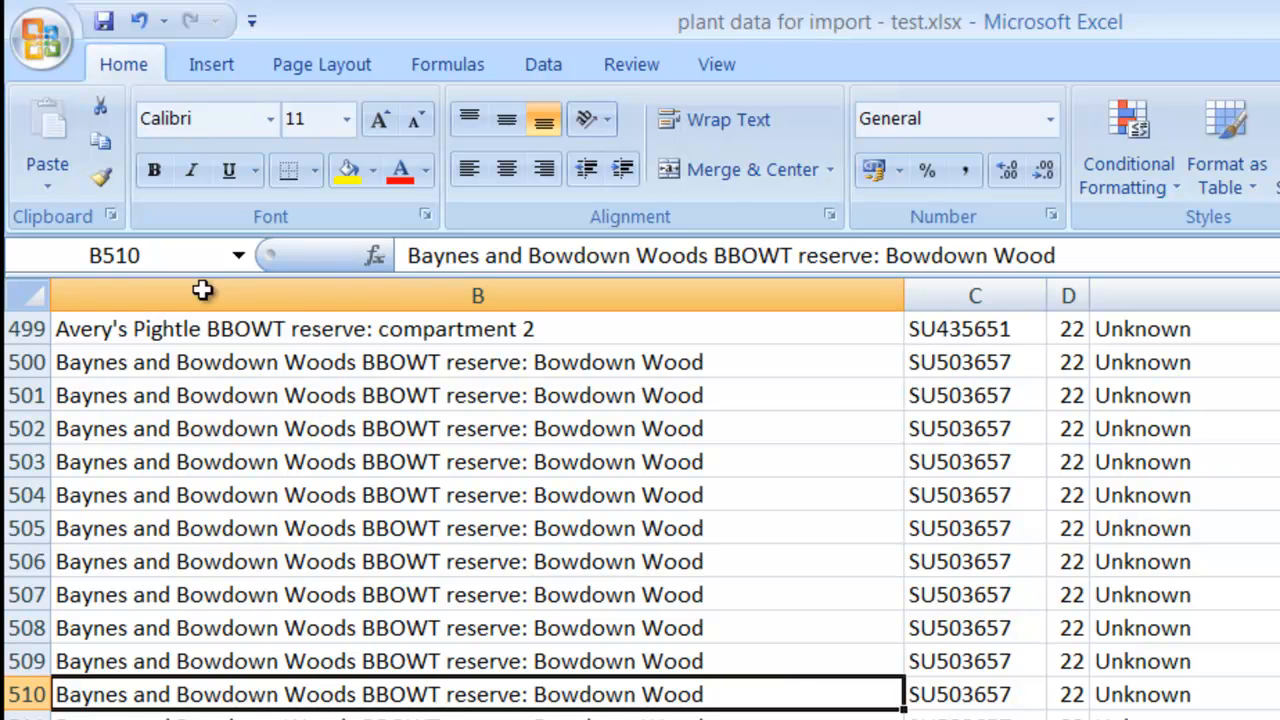
Save the corrected workbook with Save As type Text (Tab delimited) (*.txt).
left_click(42, 38)
left_click(118, 335)
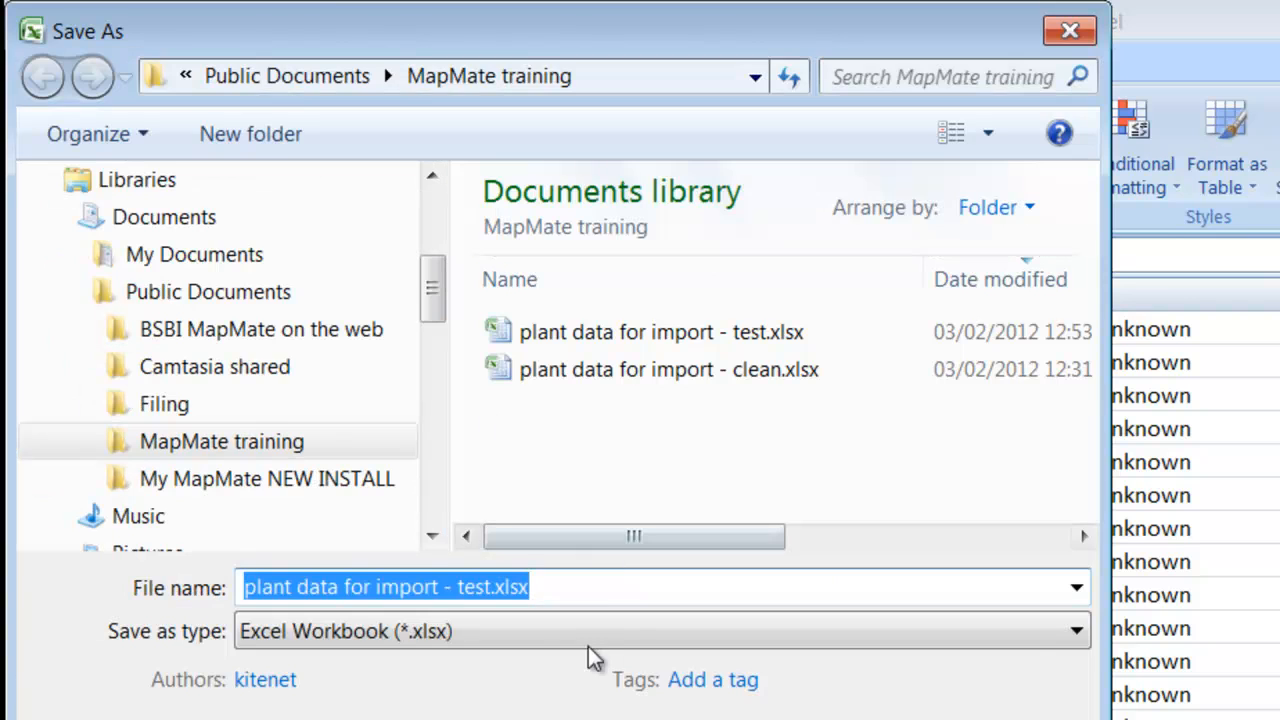
left_click(581, 634)
left_click(460, 292)
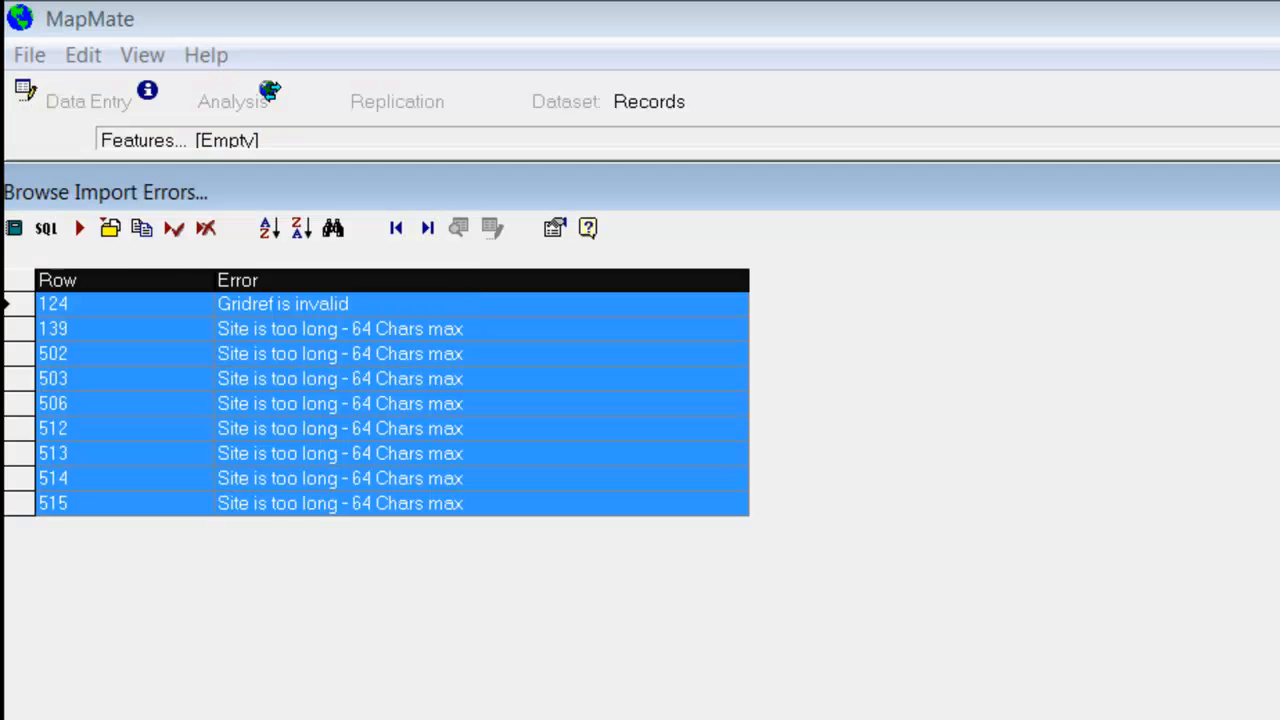
Close the old error list, re-test the file, and confirm the error list is now empty.
left_click(1275, 192)
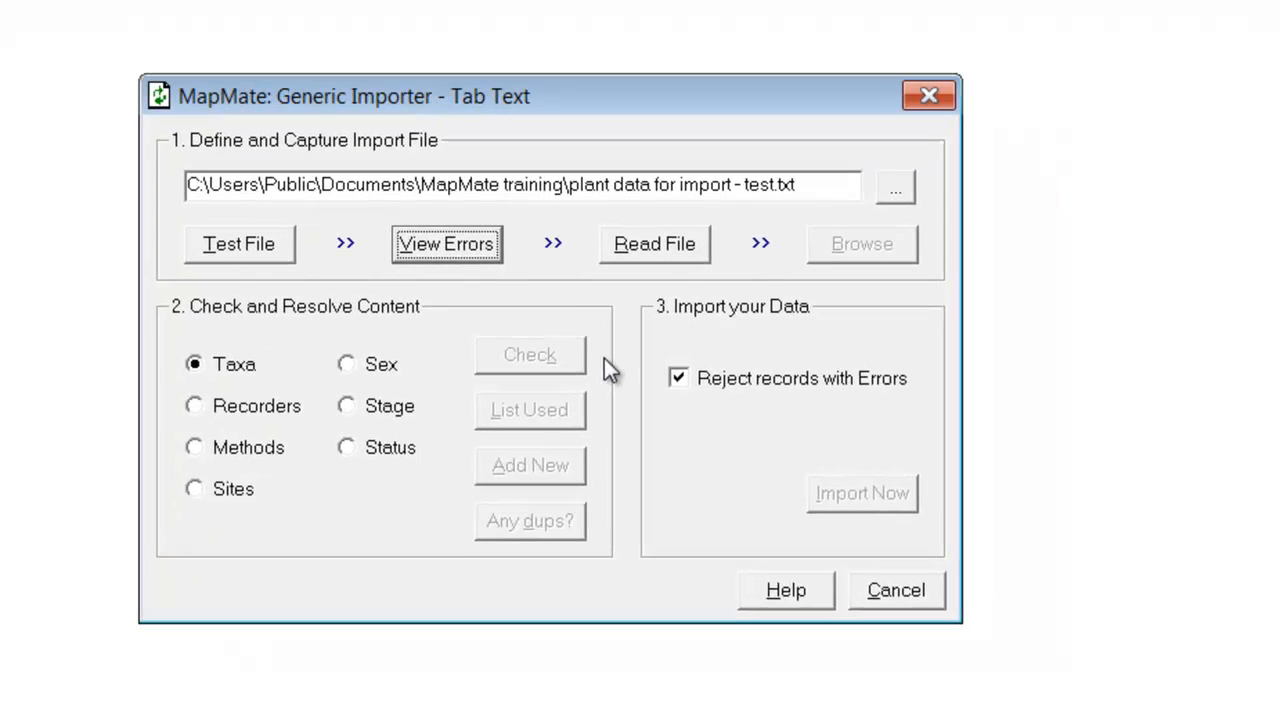
left_click(226, 233)
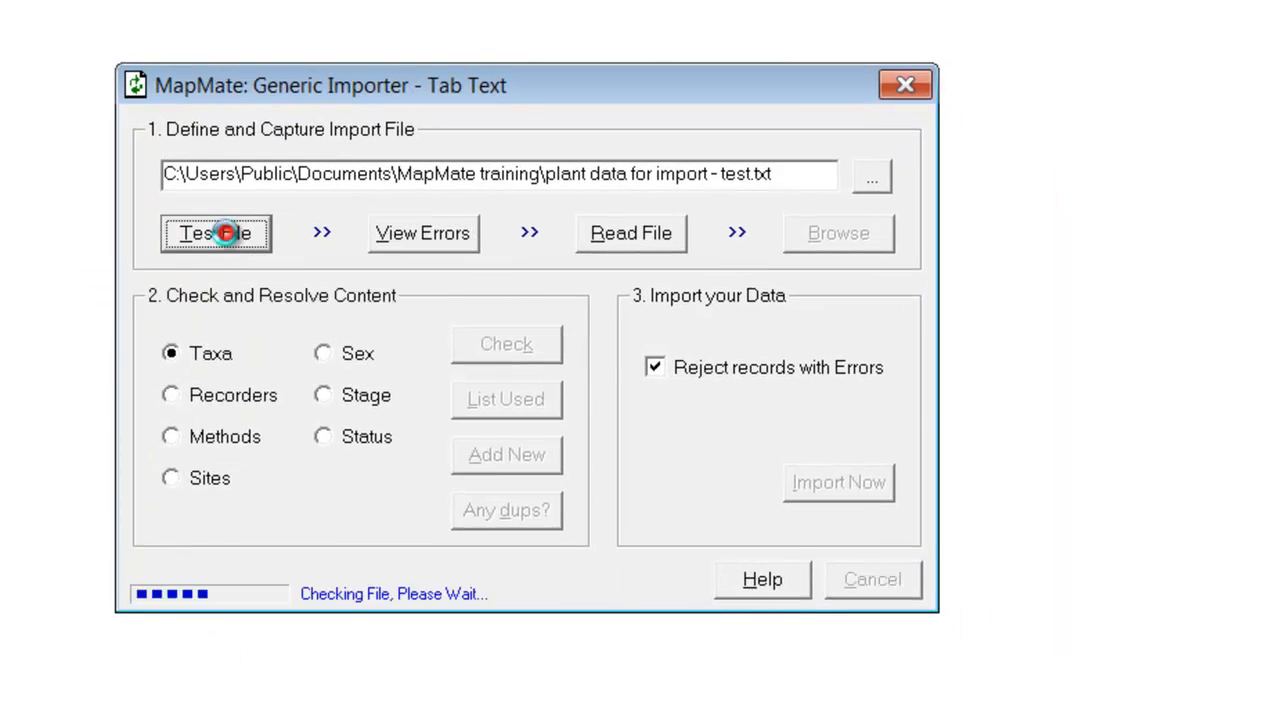
left_click(412, 239)
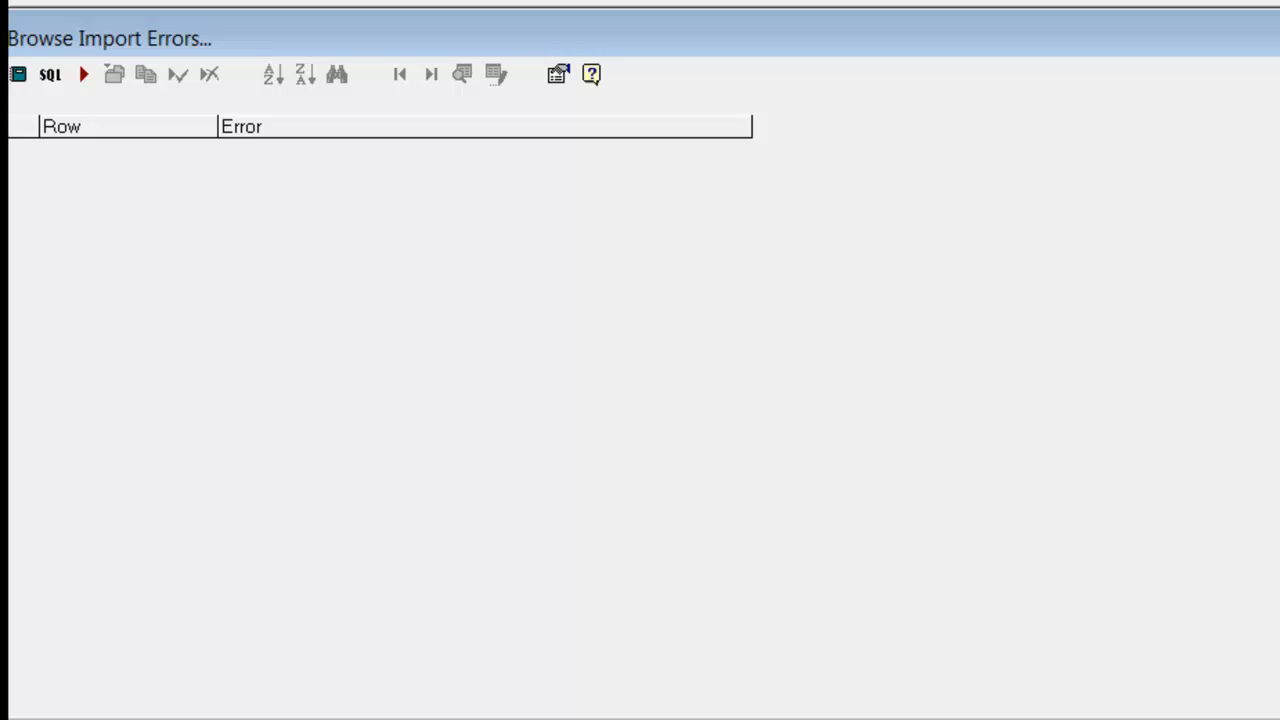
left_click(1272, 38)
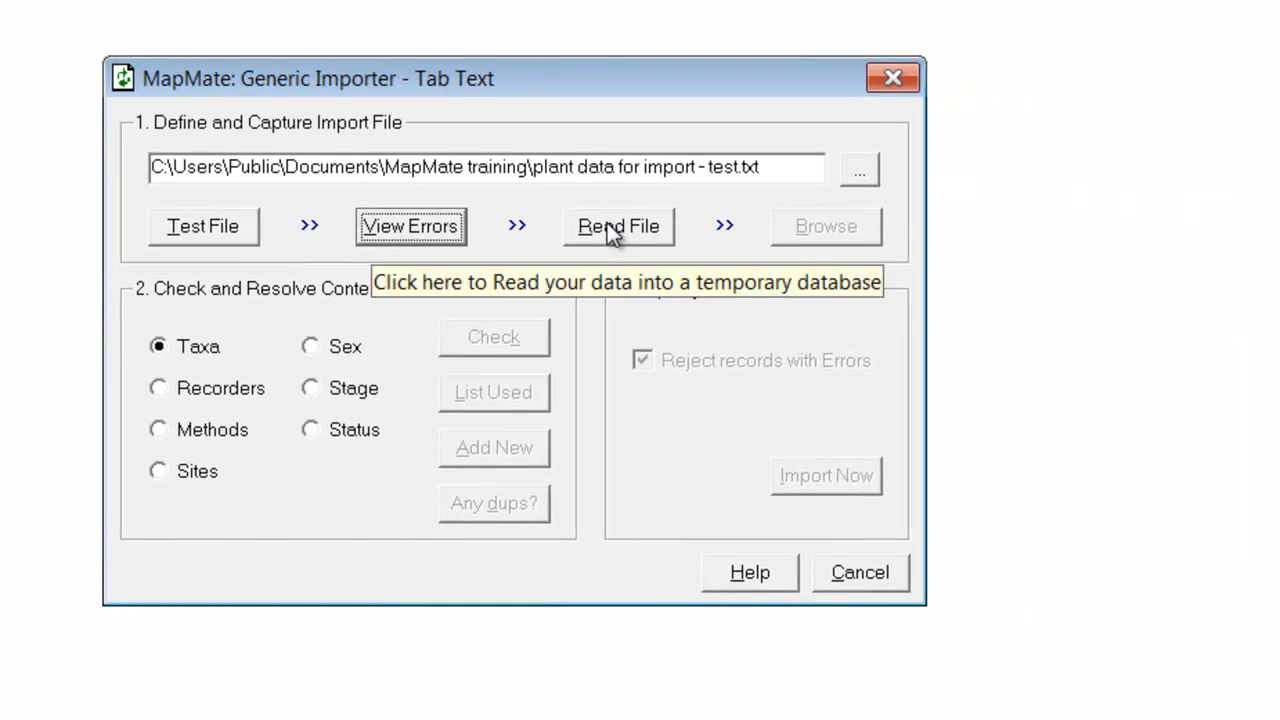
Read the file into the temporary import database and acknowledge 'File Captured OK'.
left_click(610, 228)
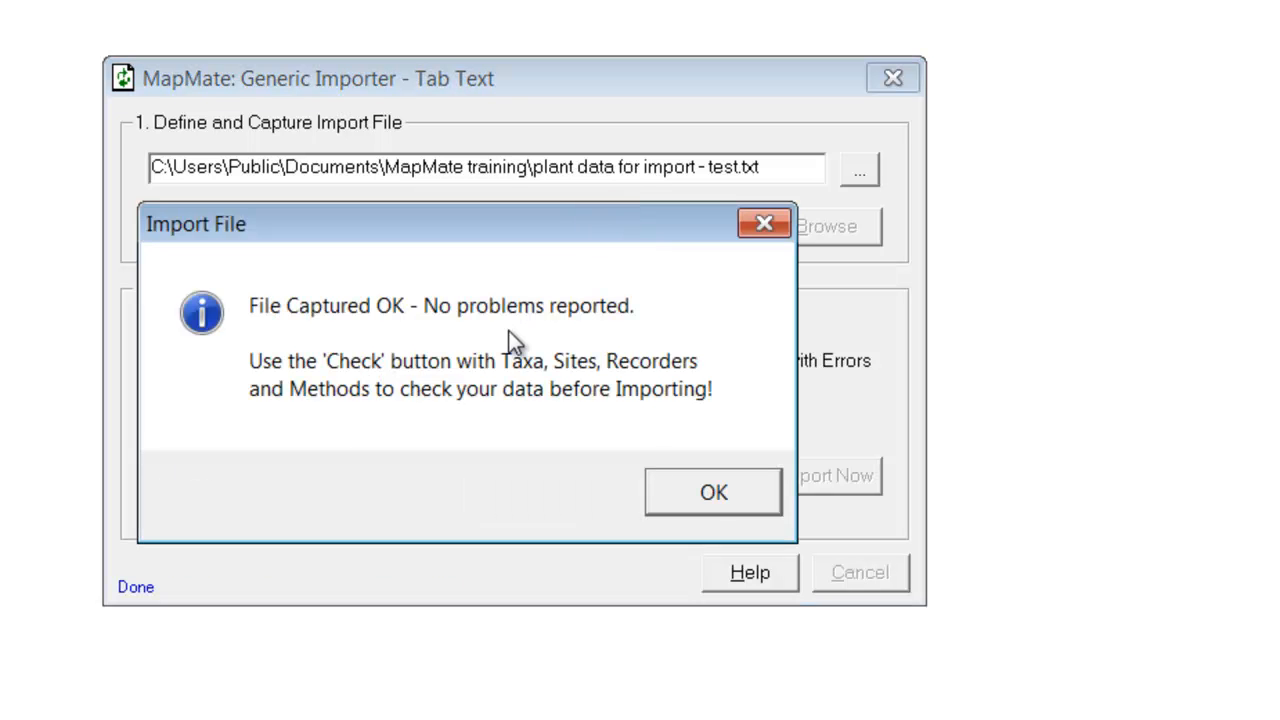
left_click(700, 506)
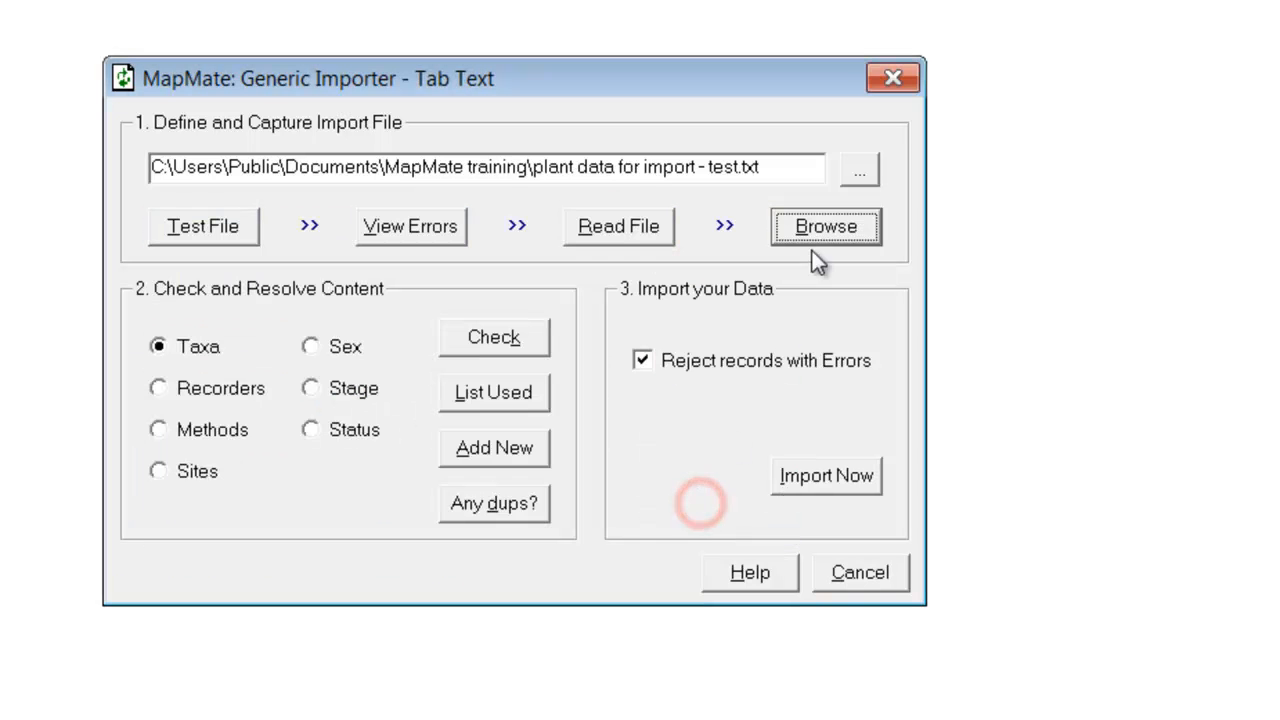
left_click(818, 227)
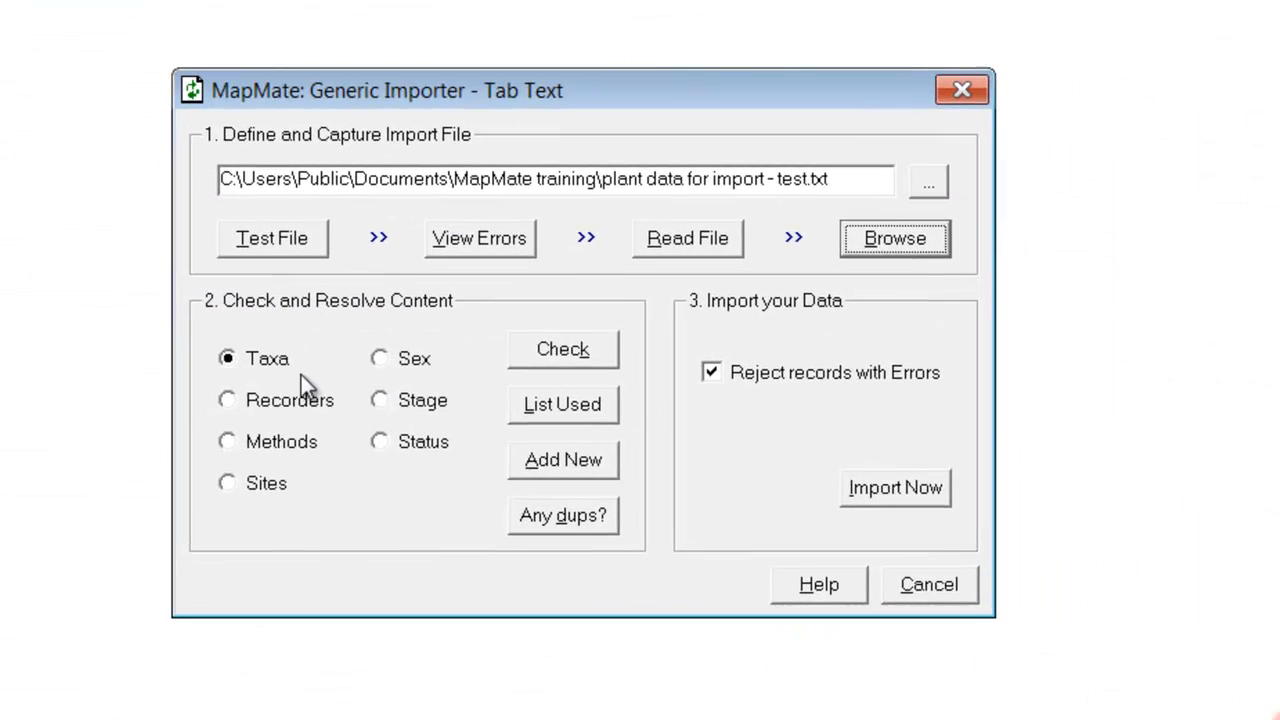
left_click(560, 345)
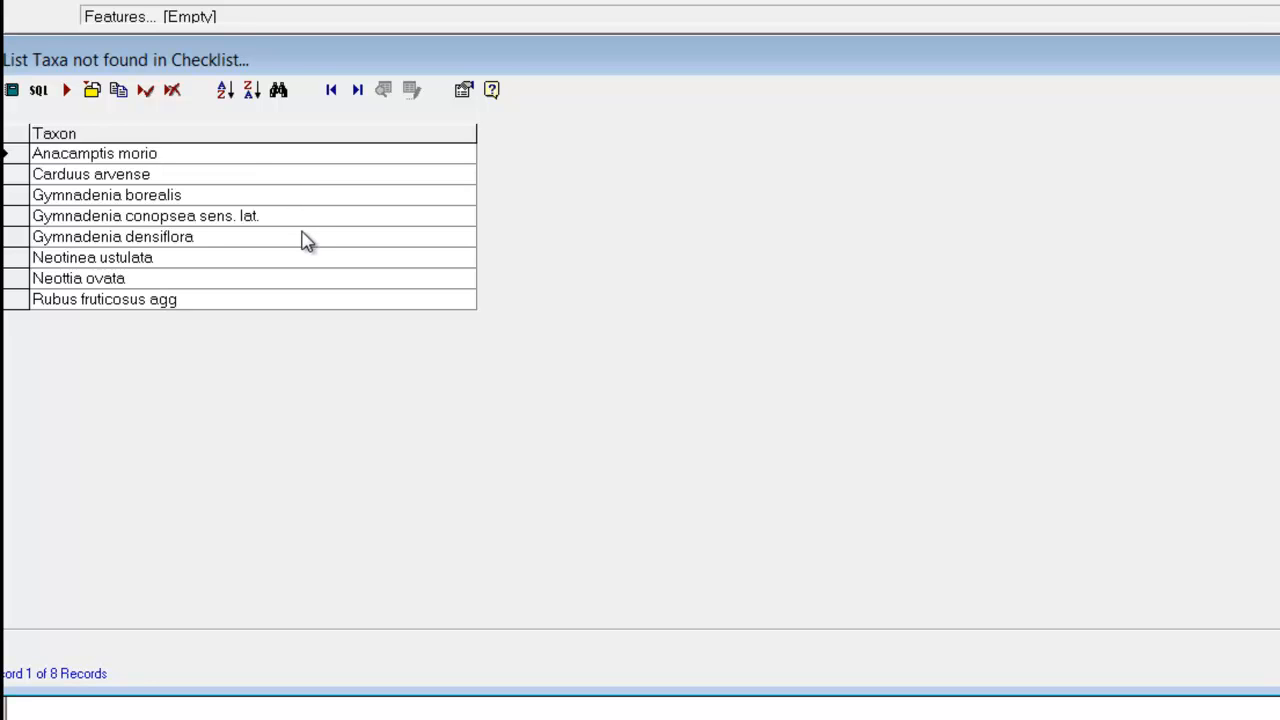
left_click(184, 155)
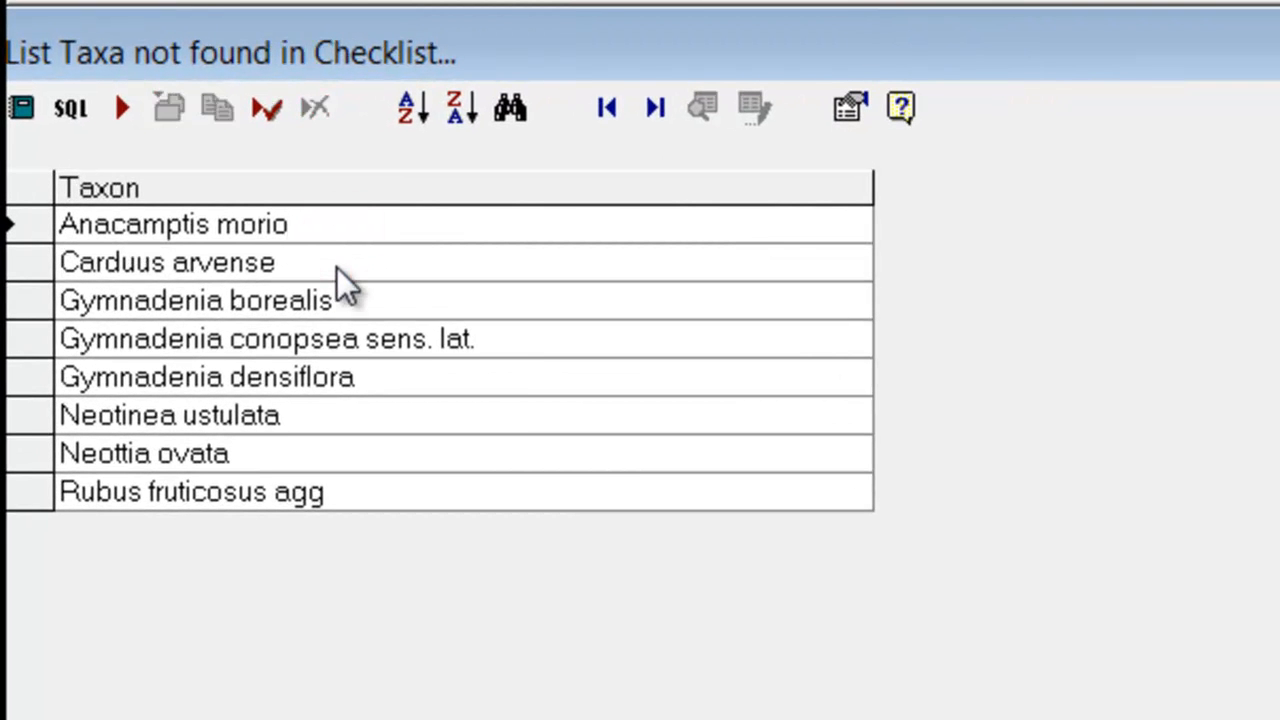
left_click(445, 377)
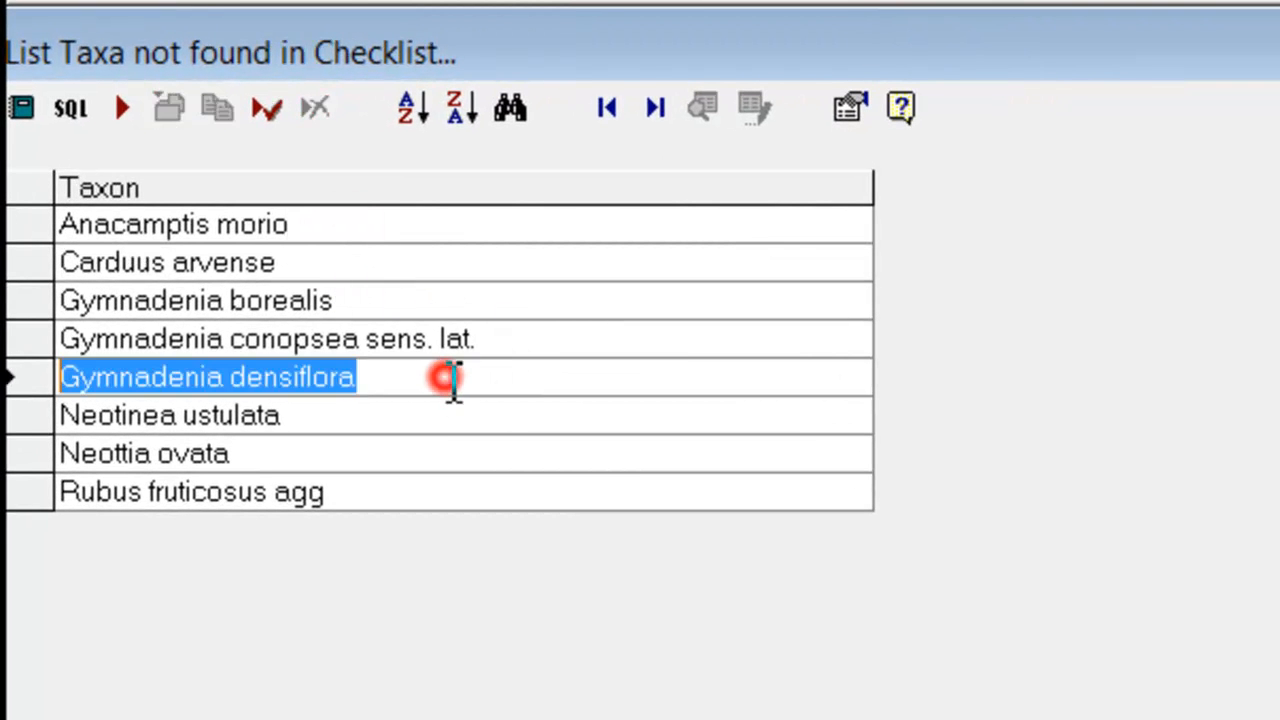
left_click(429, 414)
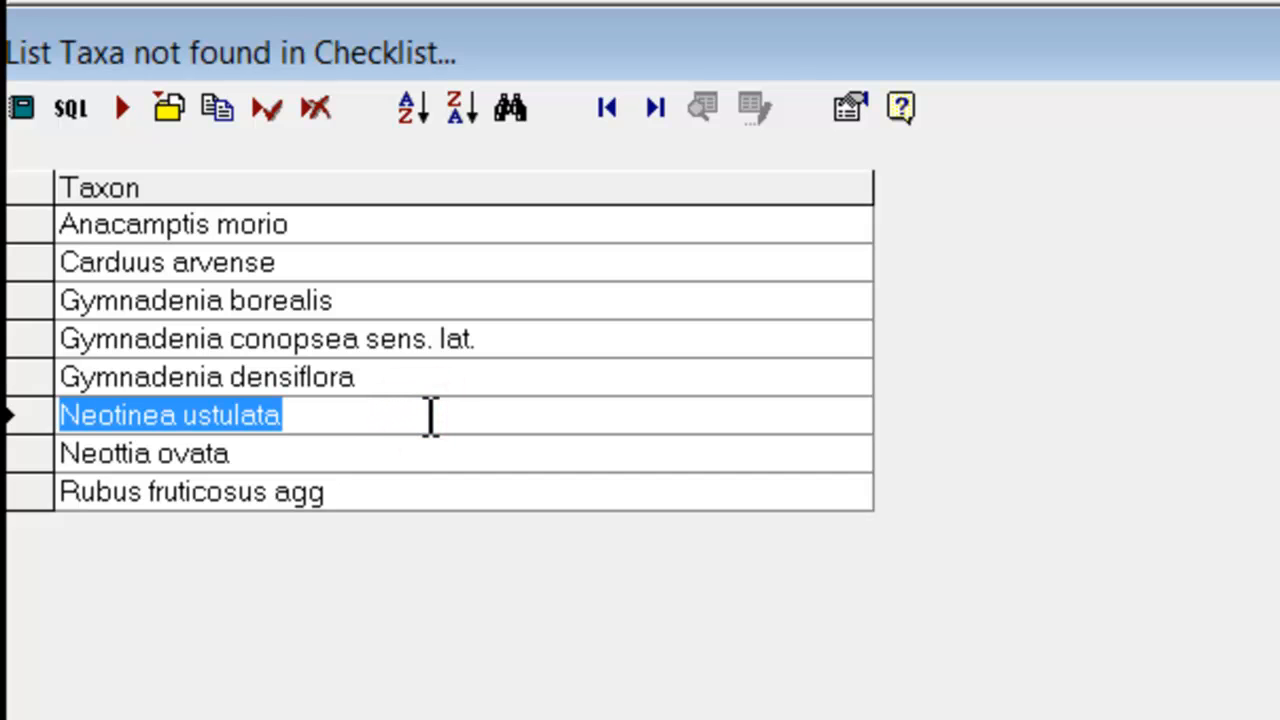
left_click(332, 258)
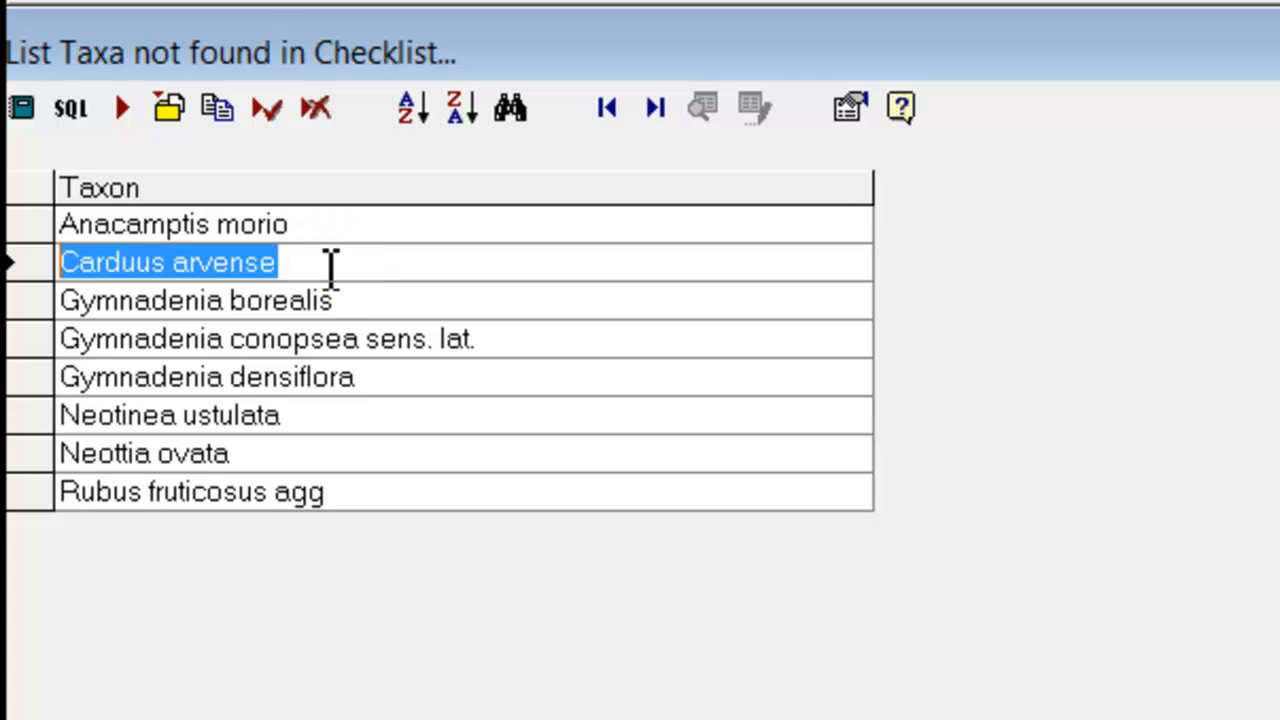
left_click(178, 268)
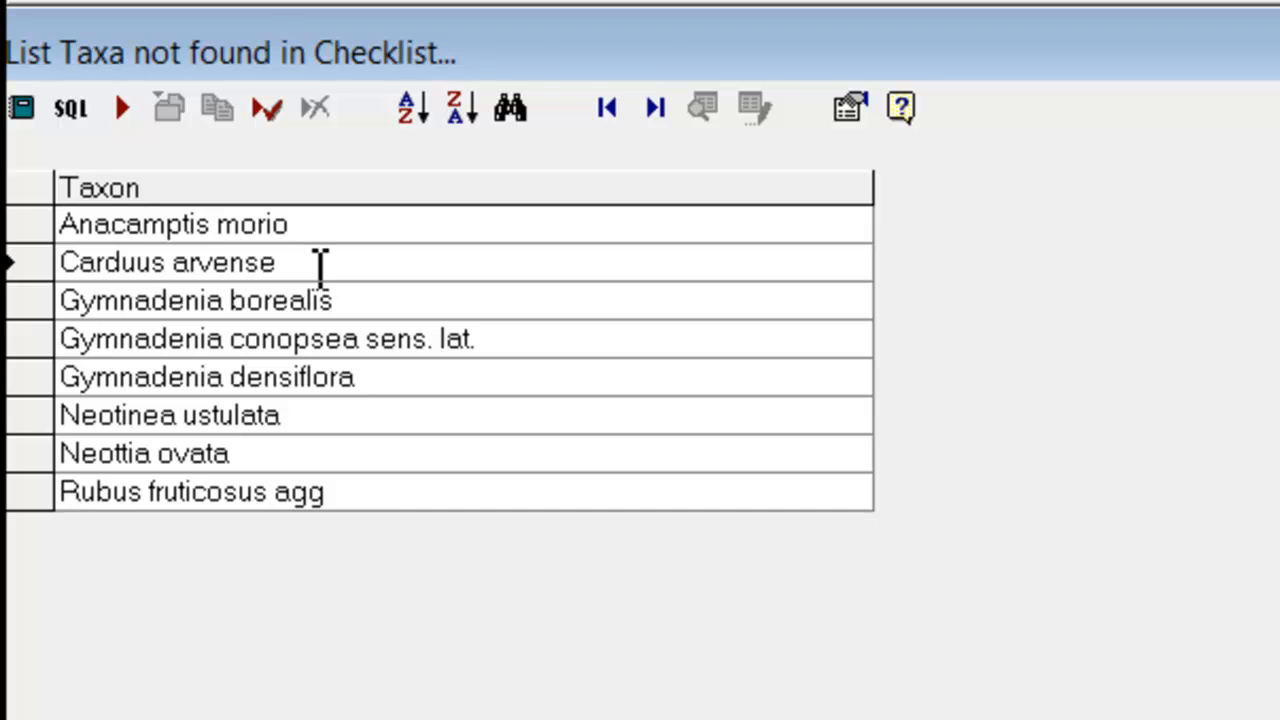
left_click(397, 495)
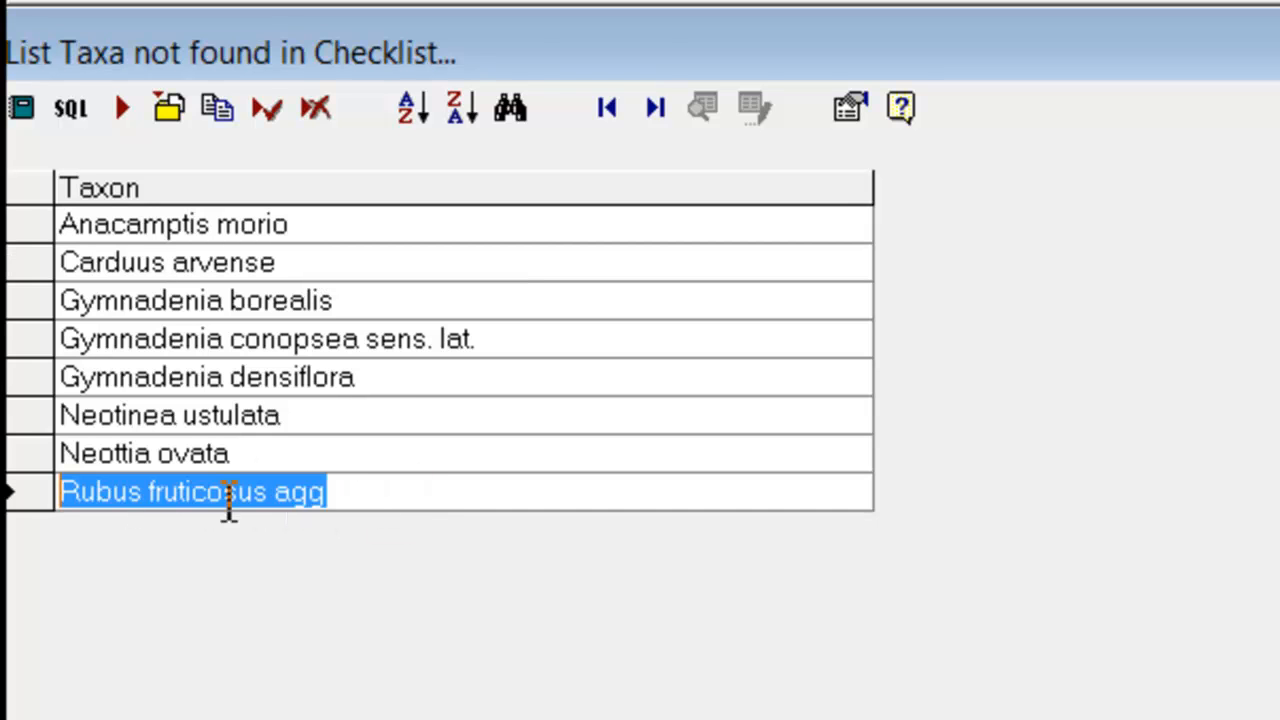
left_click(232, 493)
left_click(352, 495)
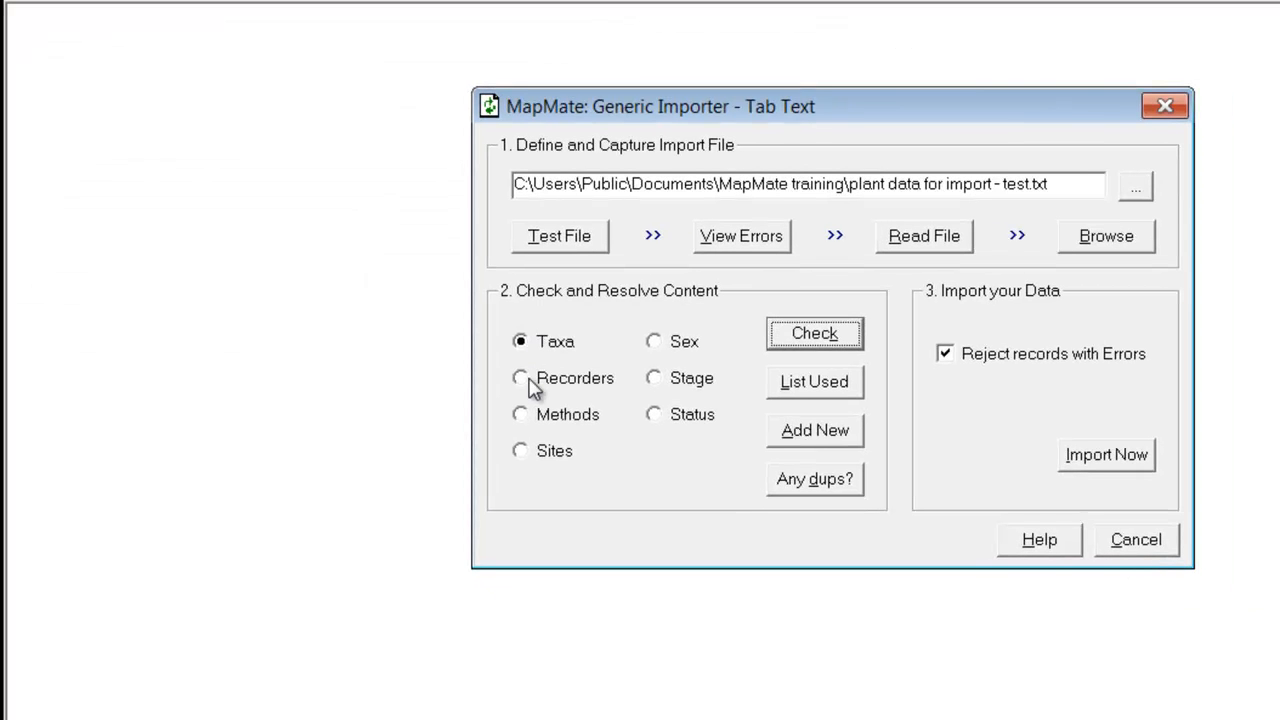
left_click(520, 378)
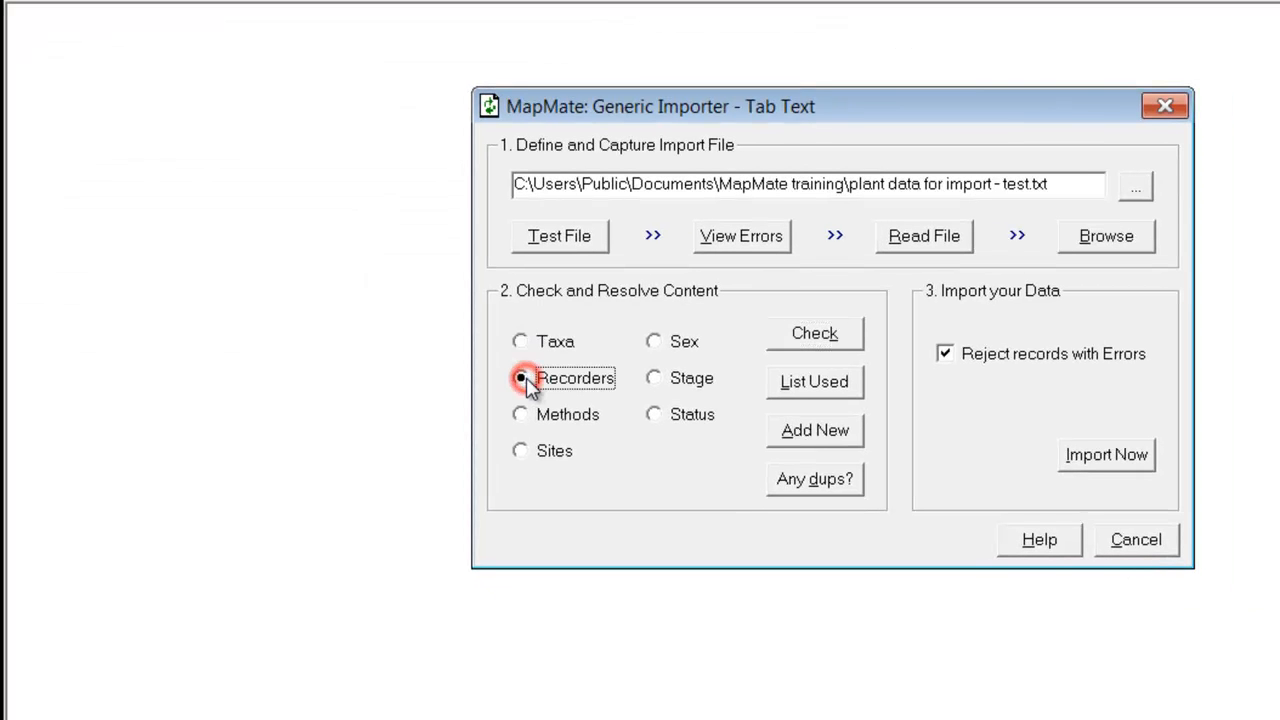
left_click(815, 340)
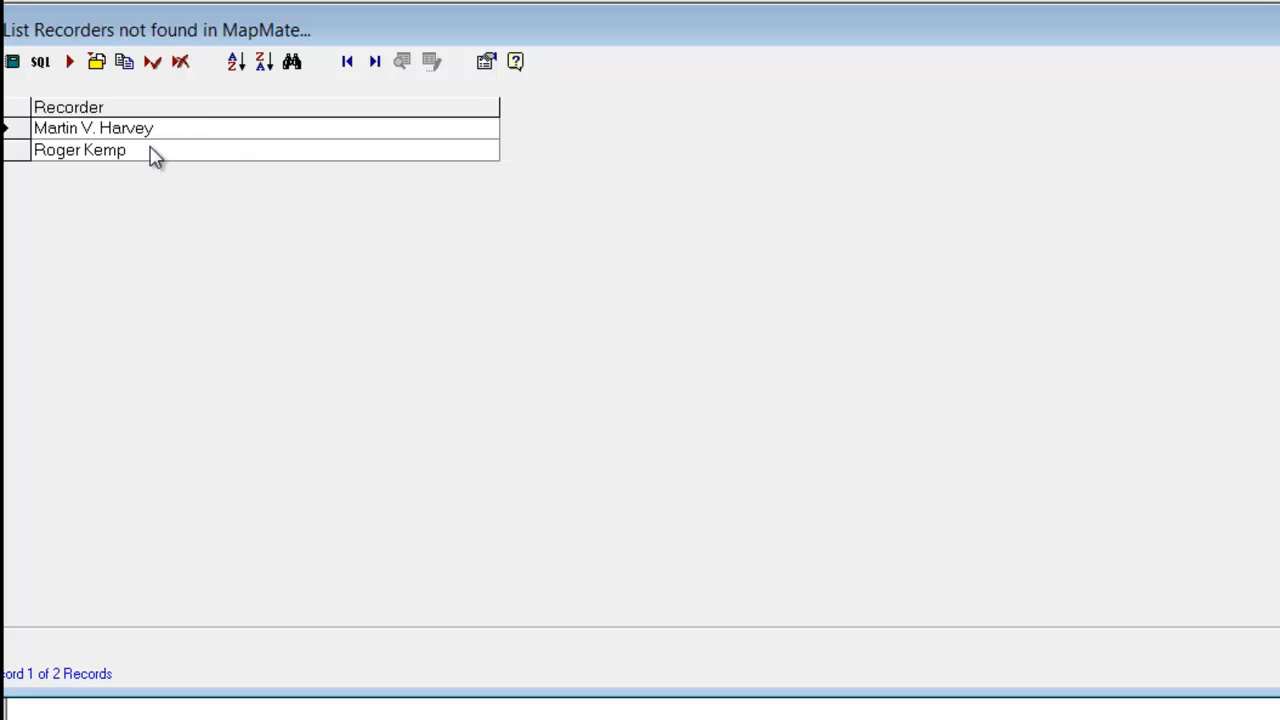
left_click(183, 130)
left_click(1277, 664)
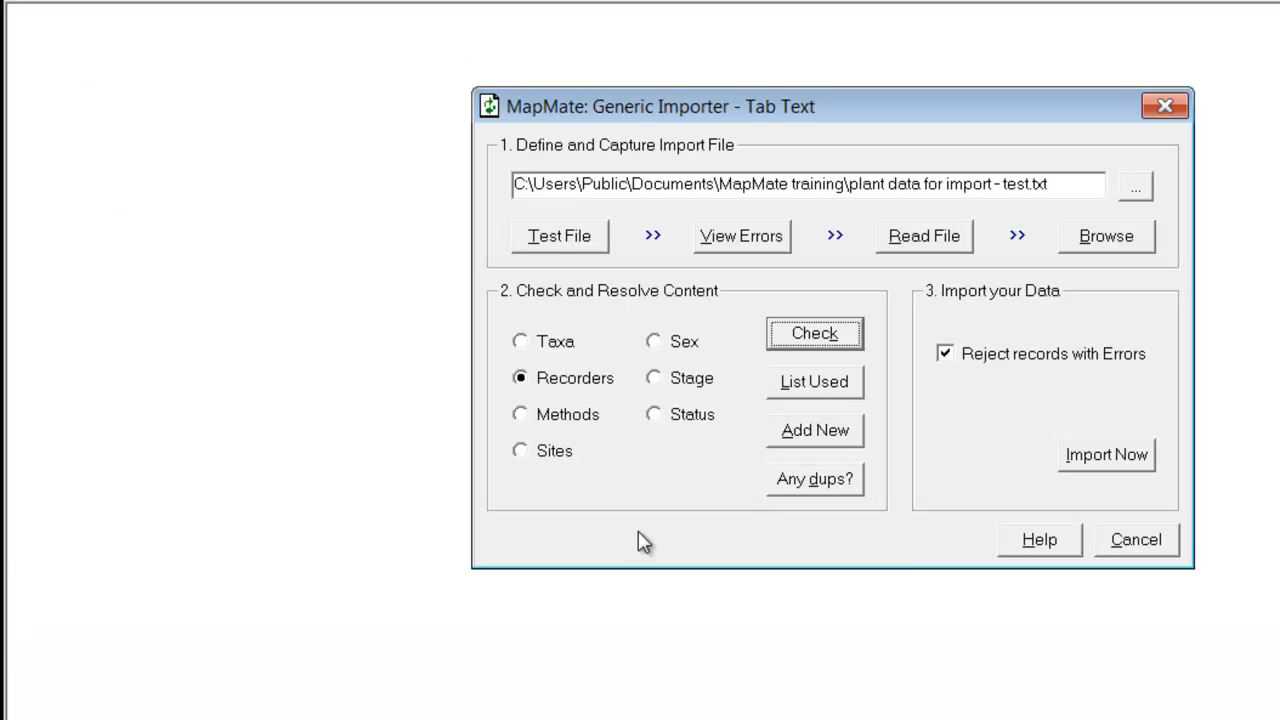
left_click(558, 416)
left_click(810, 338)
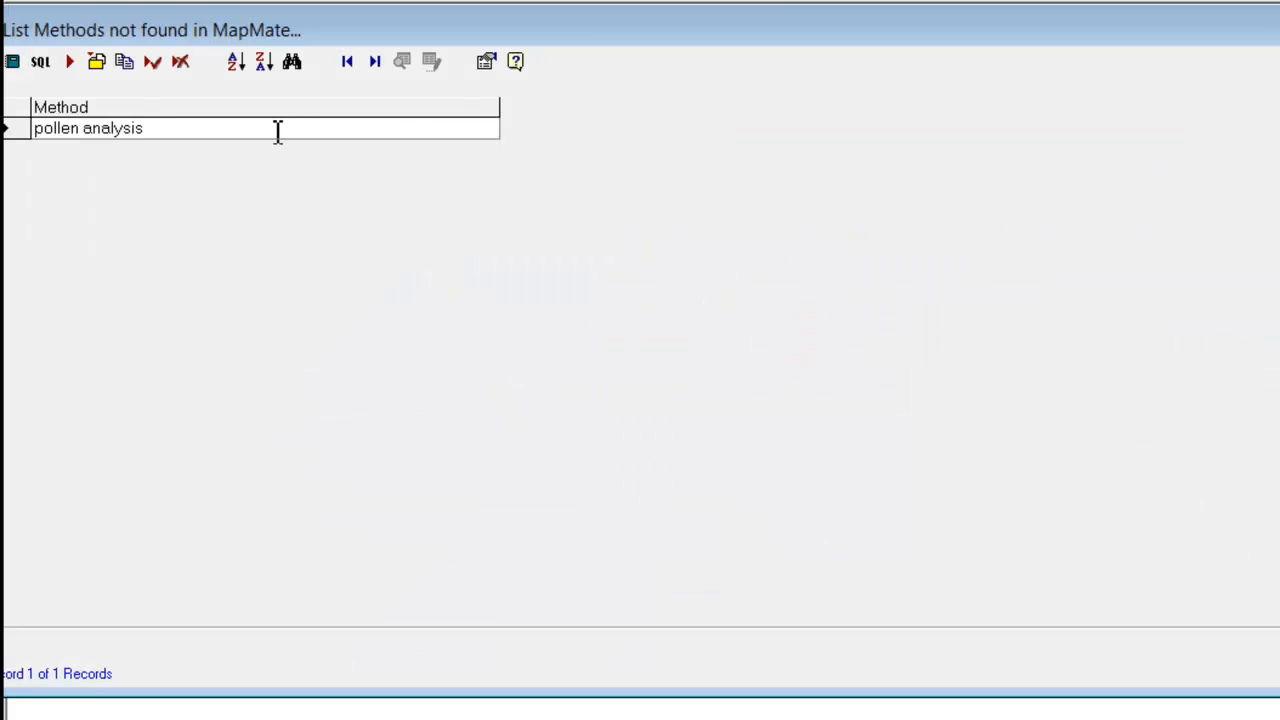
left_click(146, 128)
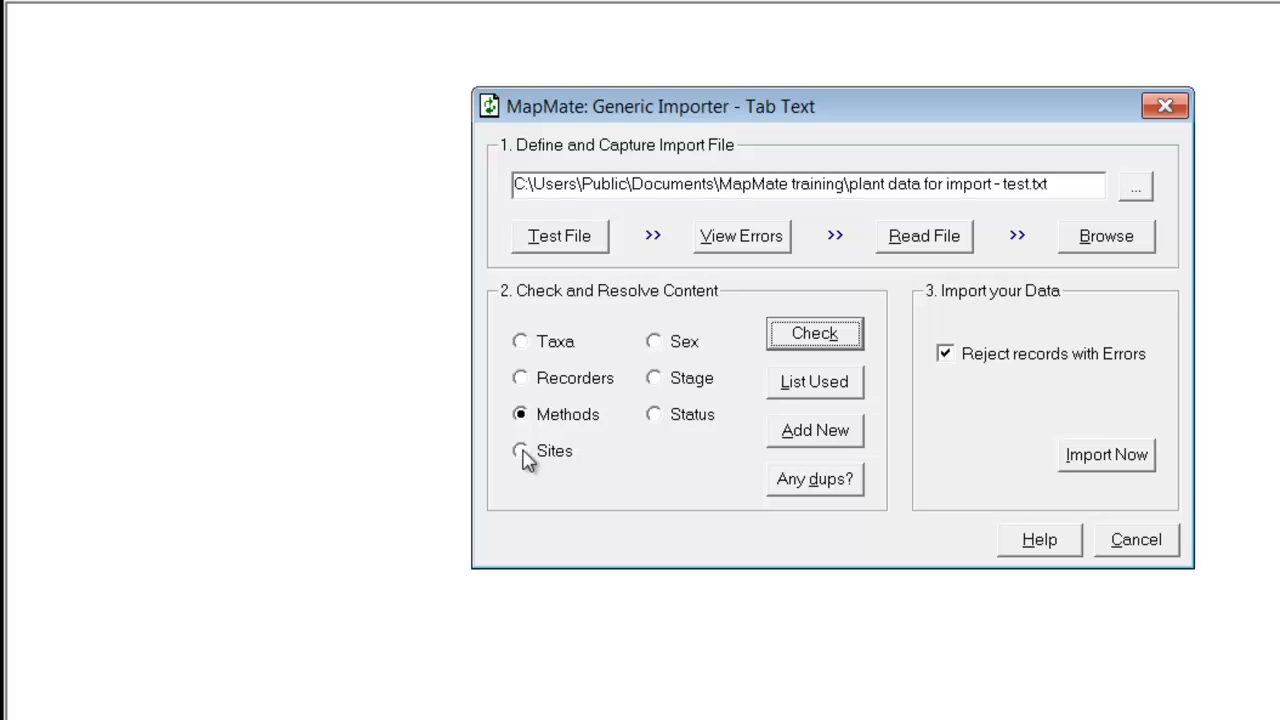
left_click(521, 451)
left_click(796, 335)
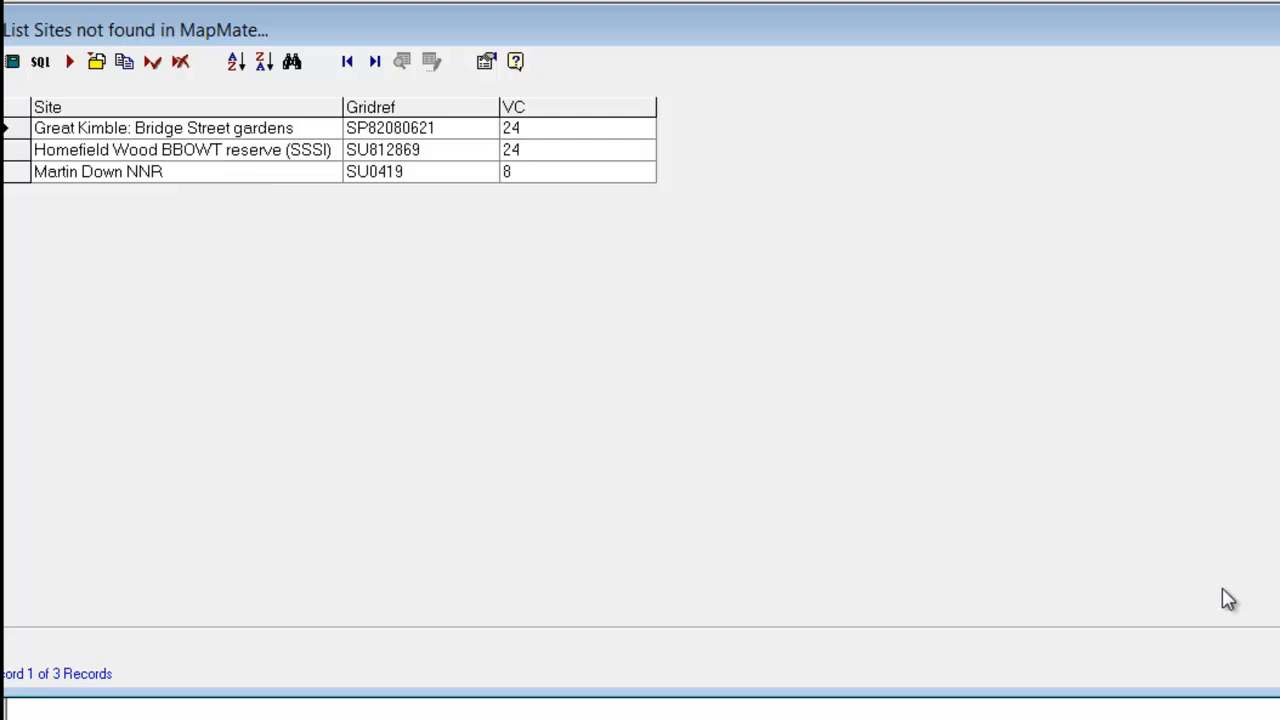
left_click(1279, 660)
left_click(678, 343)
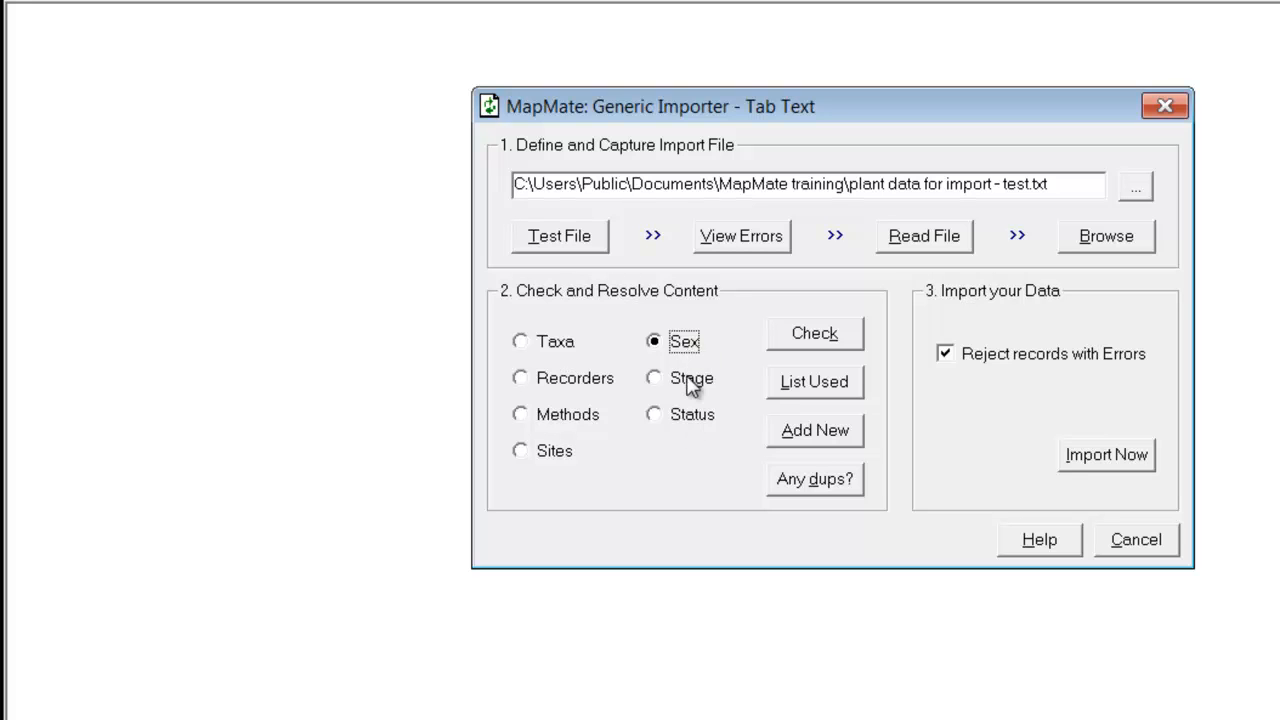
left_click(822, 336)
left_click(979, 446)
left_click(690, 378)
left_click(829, 343)
left_click(969, 441)
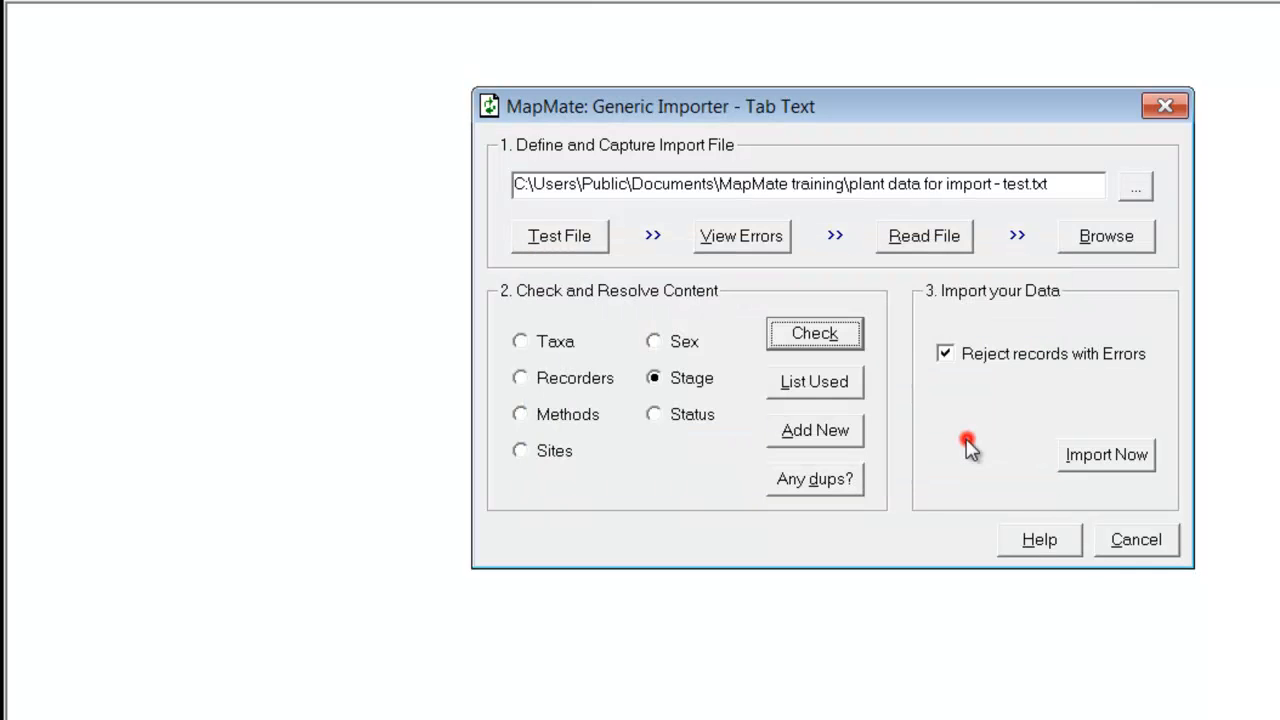
left_click(695, 418)
left_click(821, 340)
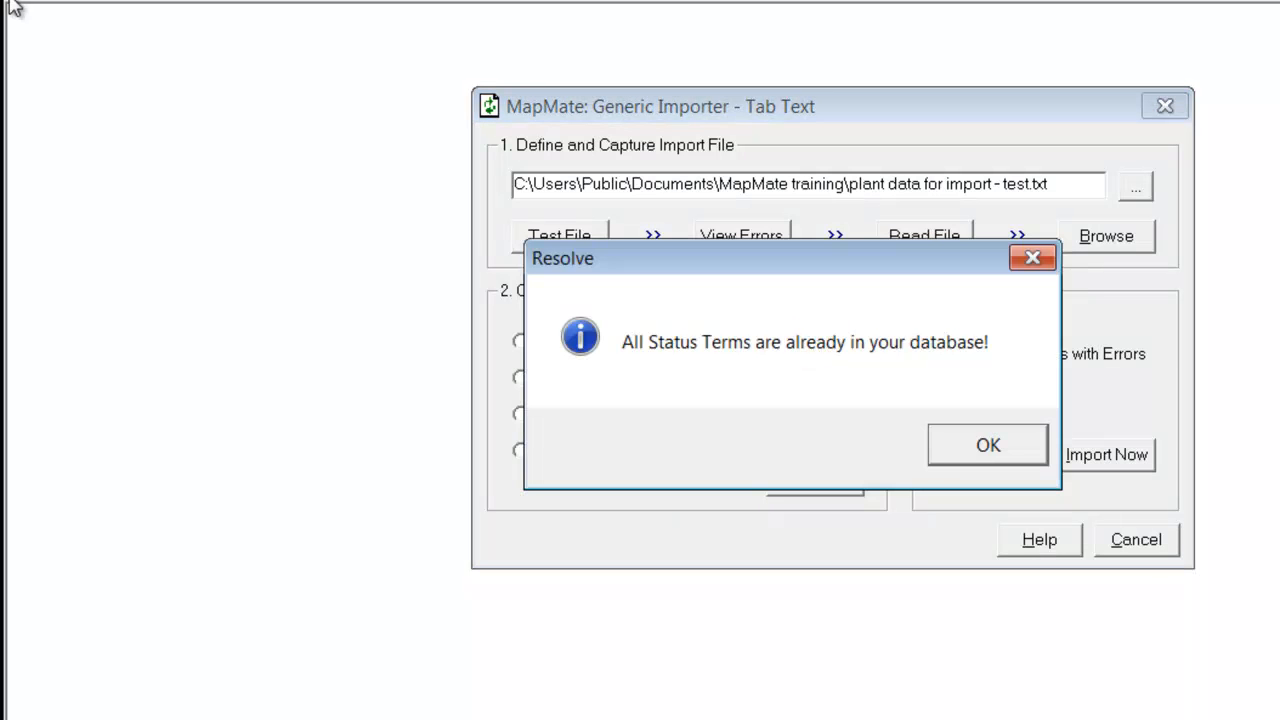
left_click(994, 442)
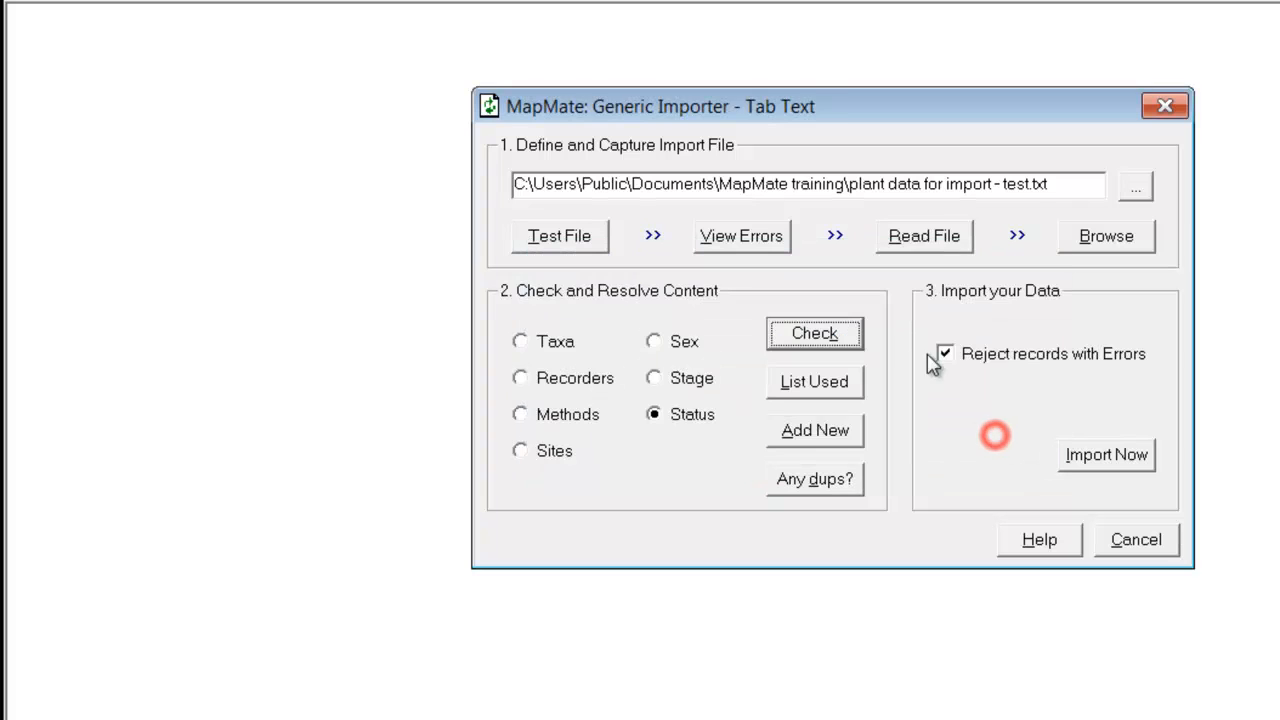